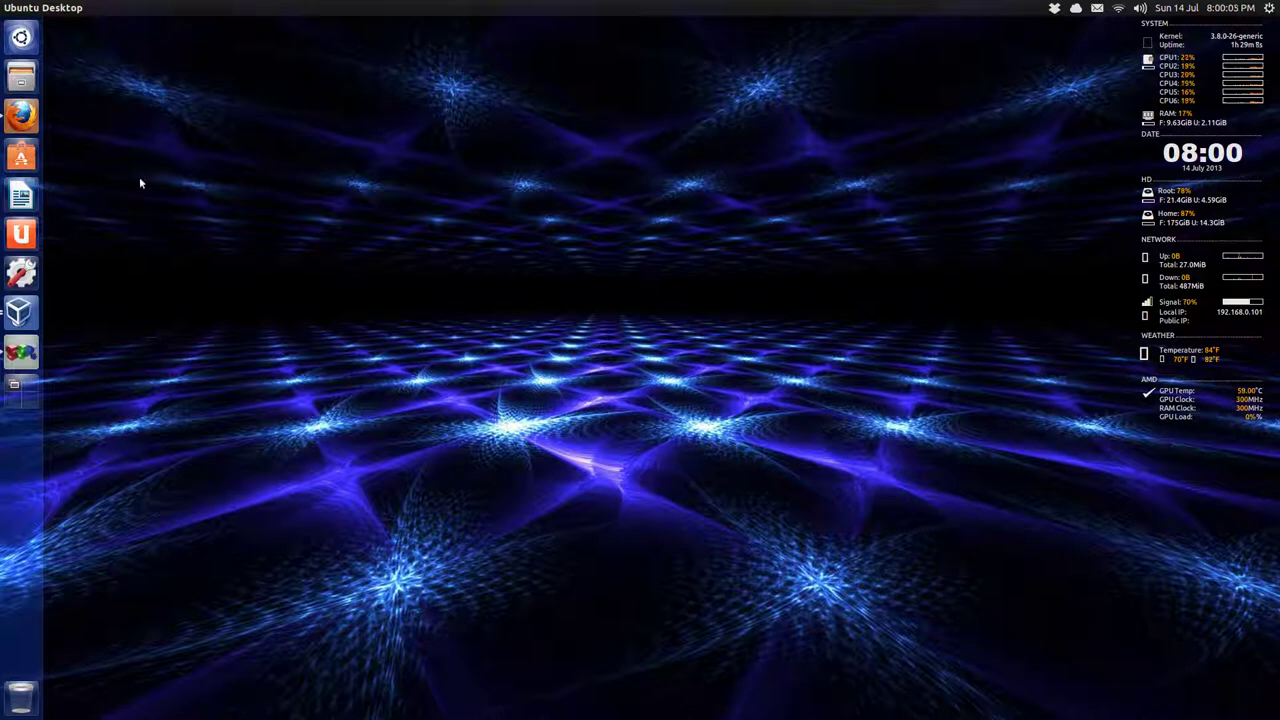
Maximize Firefox on the SaucySalamander release schedule and highlight the Alpha 1 (opt-in flavors) entry.
click(21, 116)
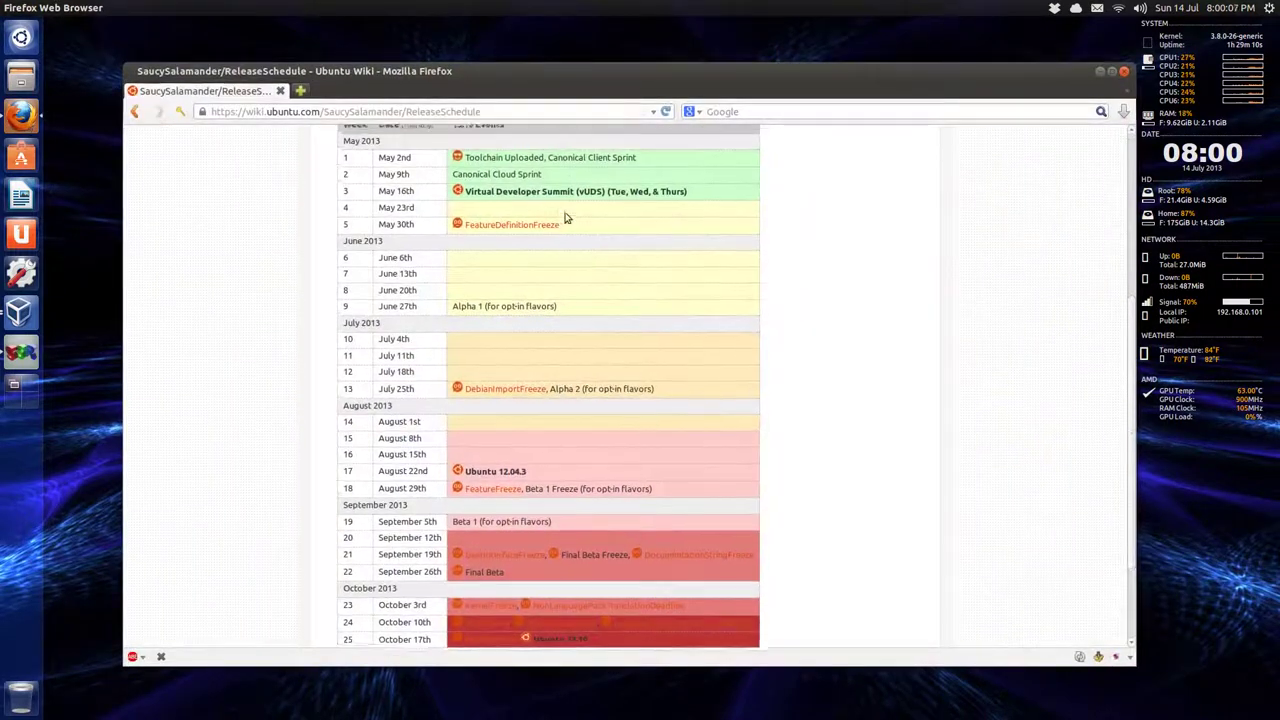
drag(568, 72, 571, 12)
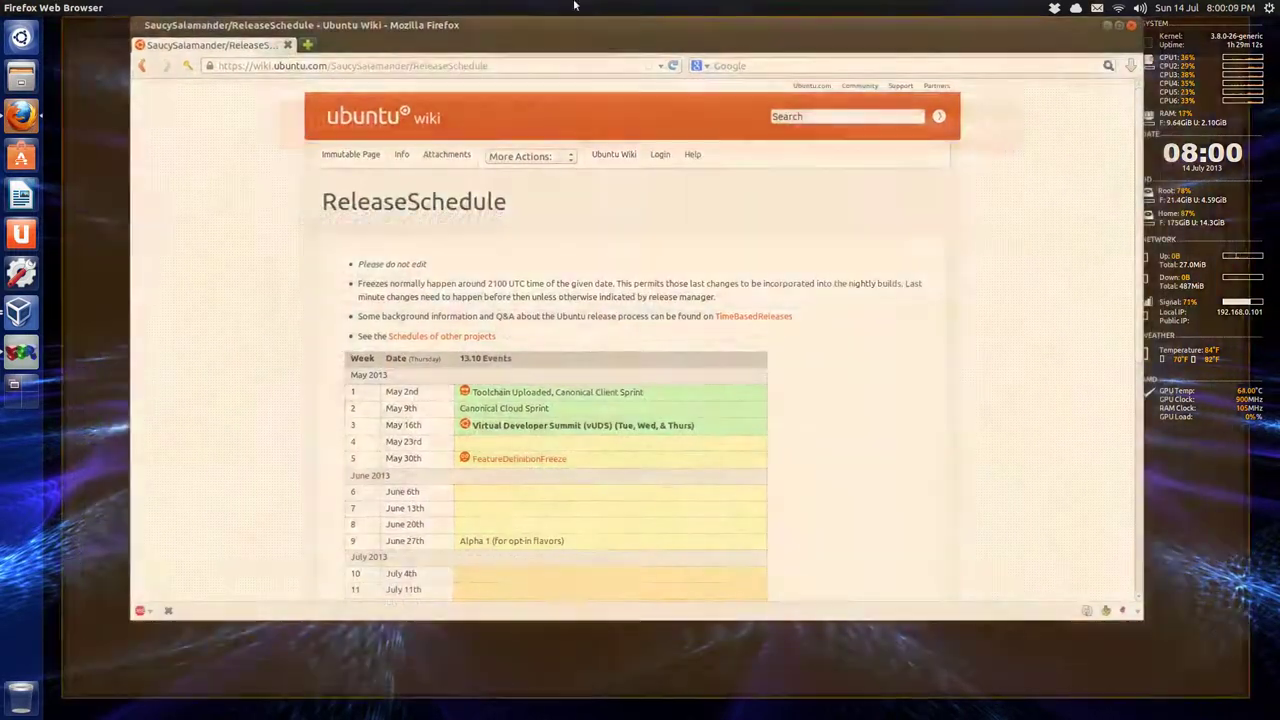
scroll(540, 276, down, 5)
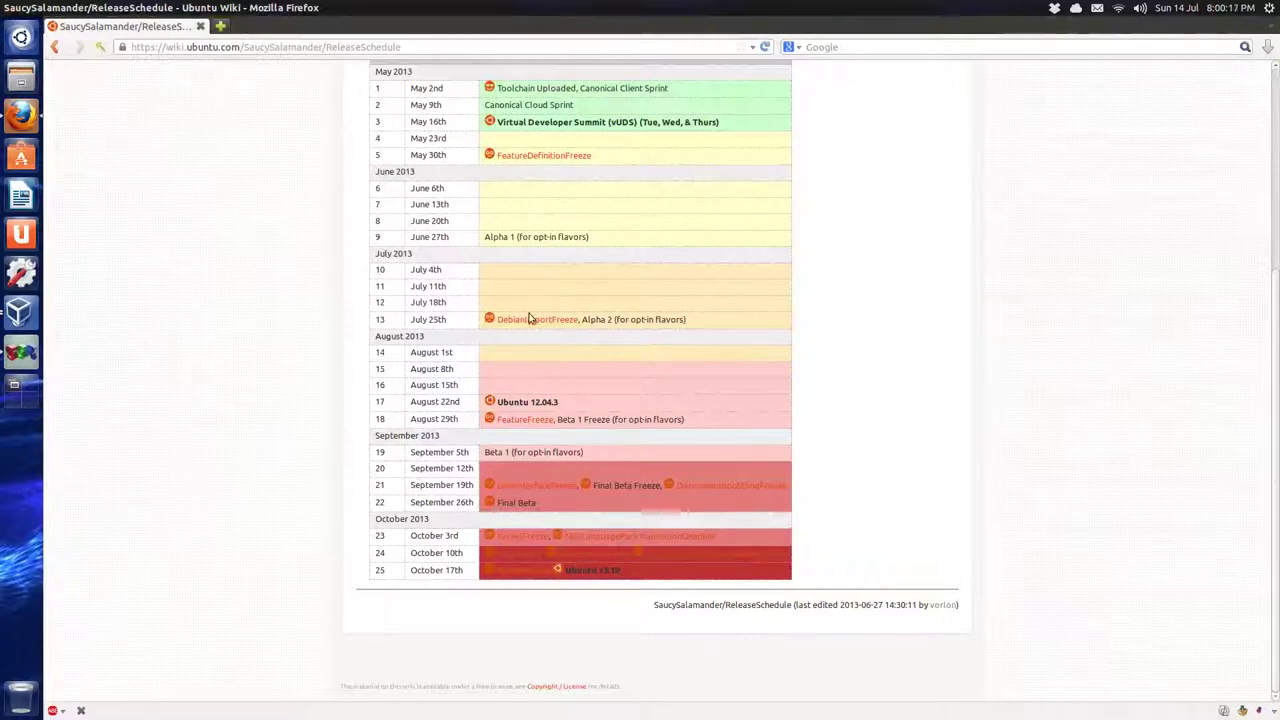
drag(485, 238, 593, 238)
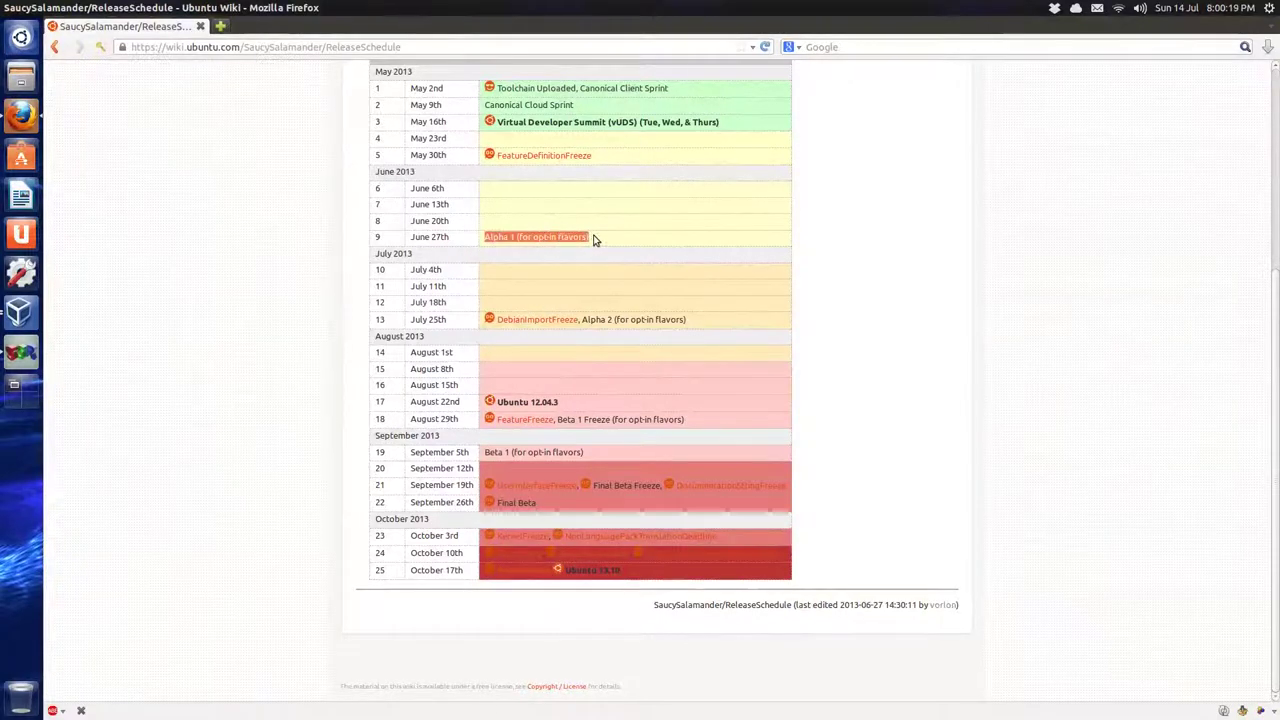
click(582, 280)
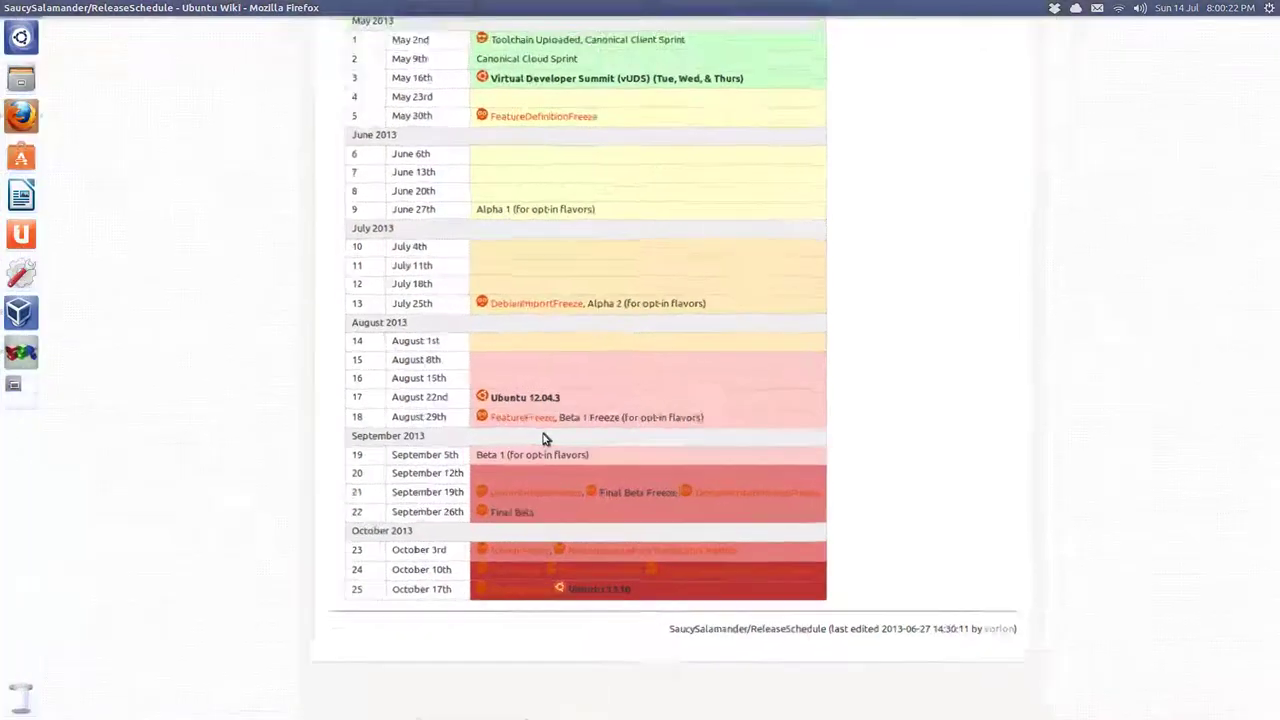
Scroll through the schedule table to the October 17th 13.10 release, then restore the window.
scroll(545, 438, up, 4)
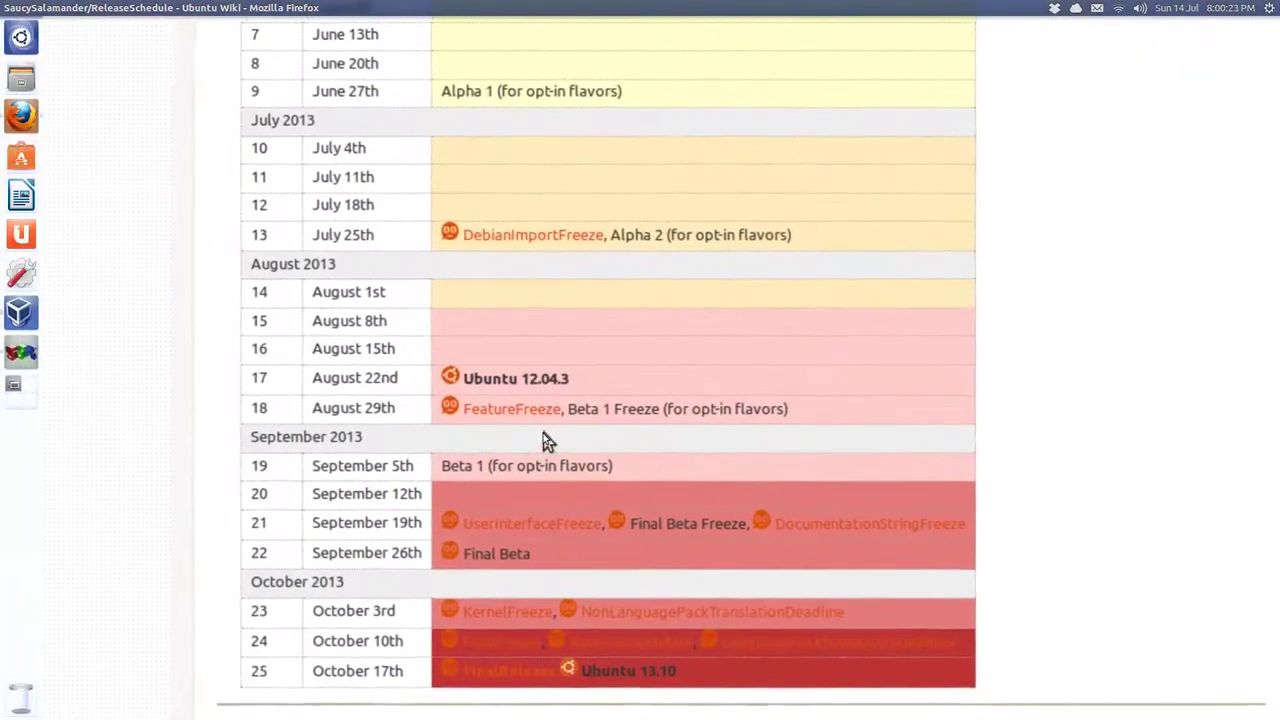
scroll(536, 428, down, 1)
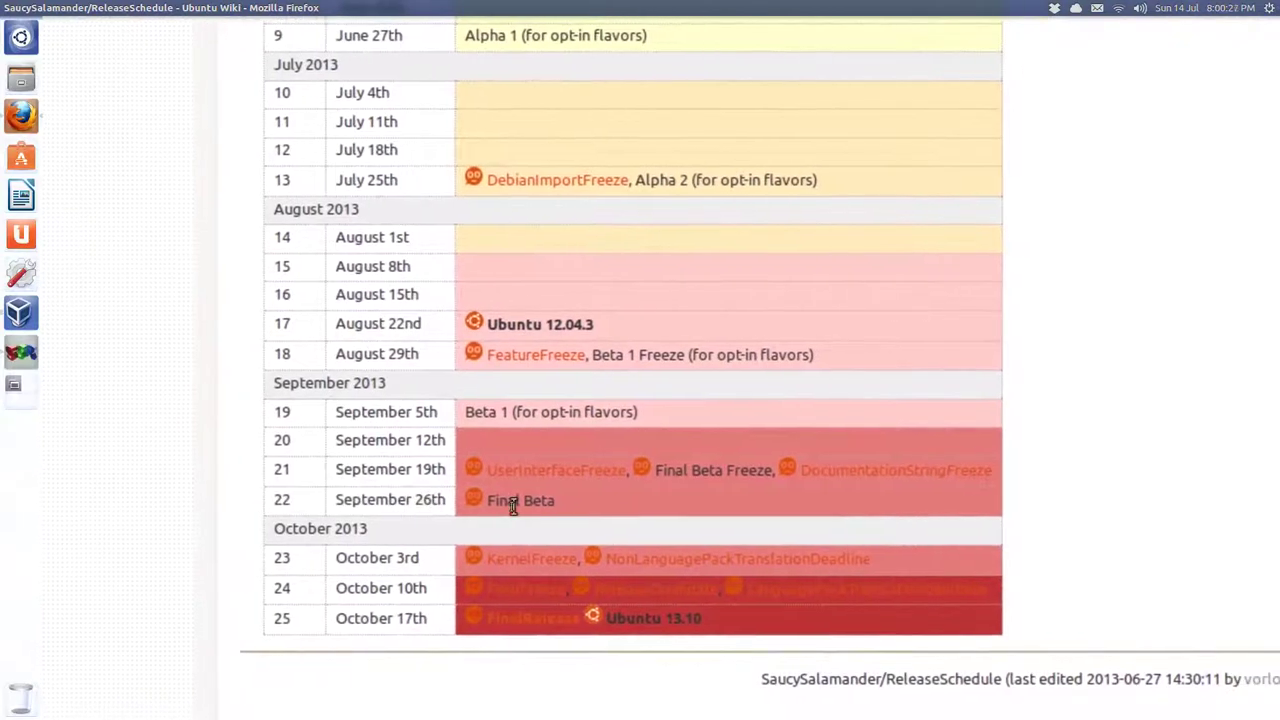
scroll(454, 507, down, 1)
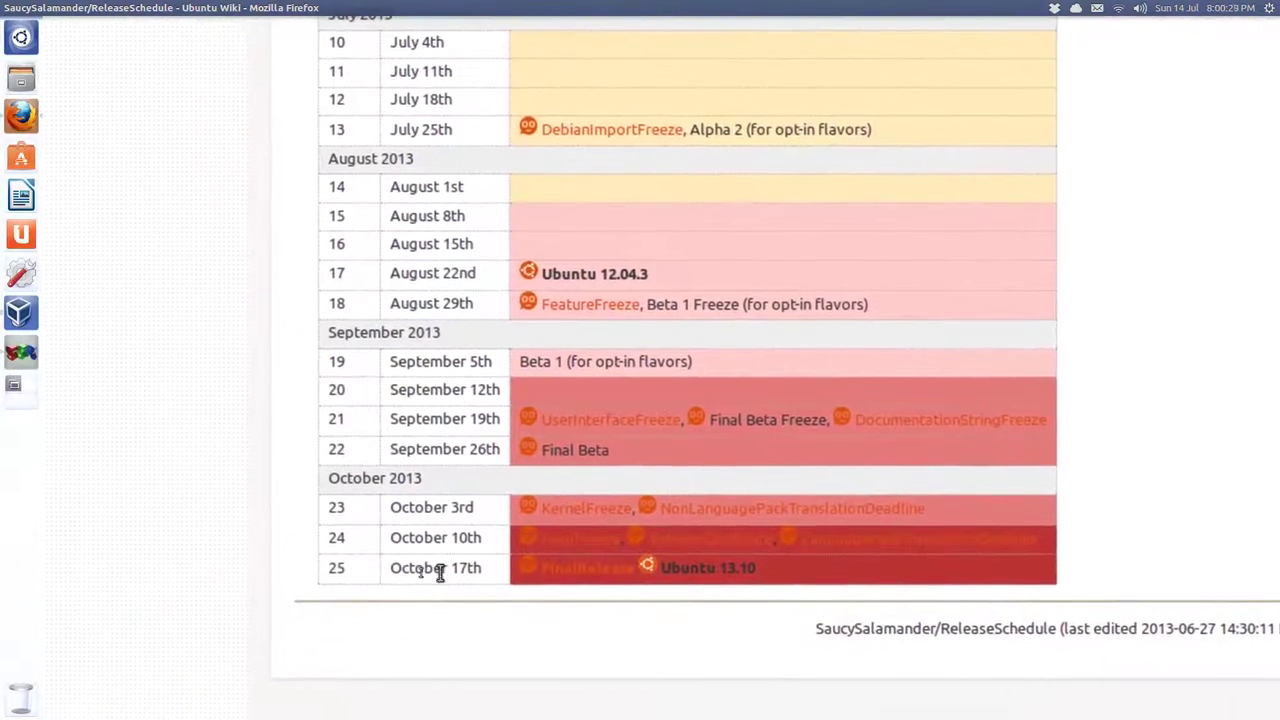
scroll(400, 572, left, 1)
scroll(420, 570, right, 5)
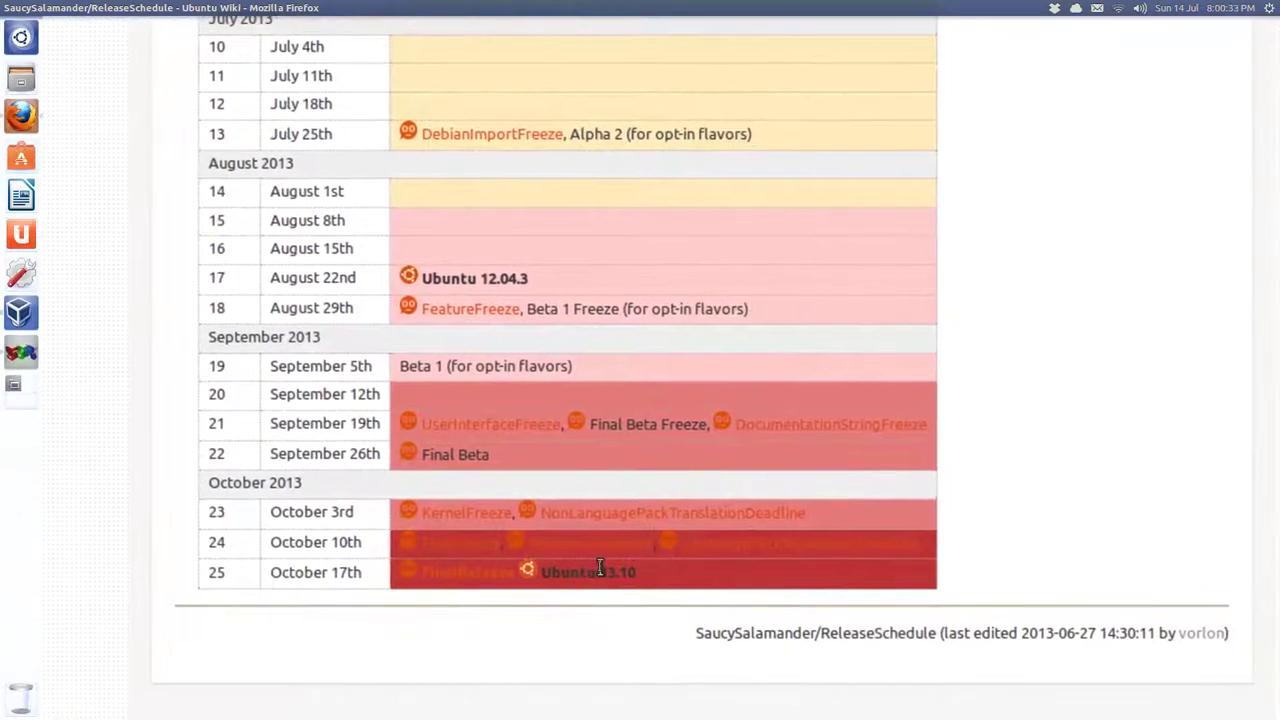
scroll(610, 520, up, 3)
scroll(630, 400, right, 1)
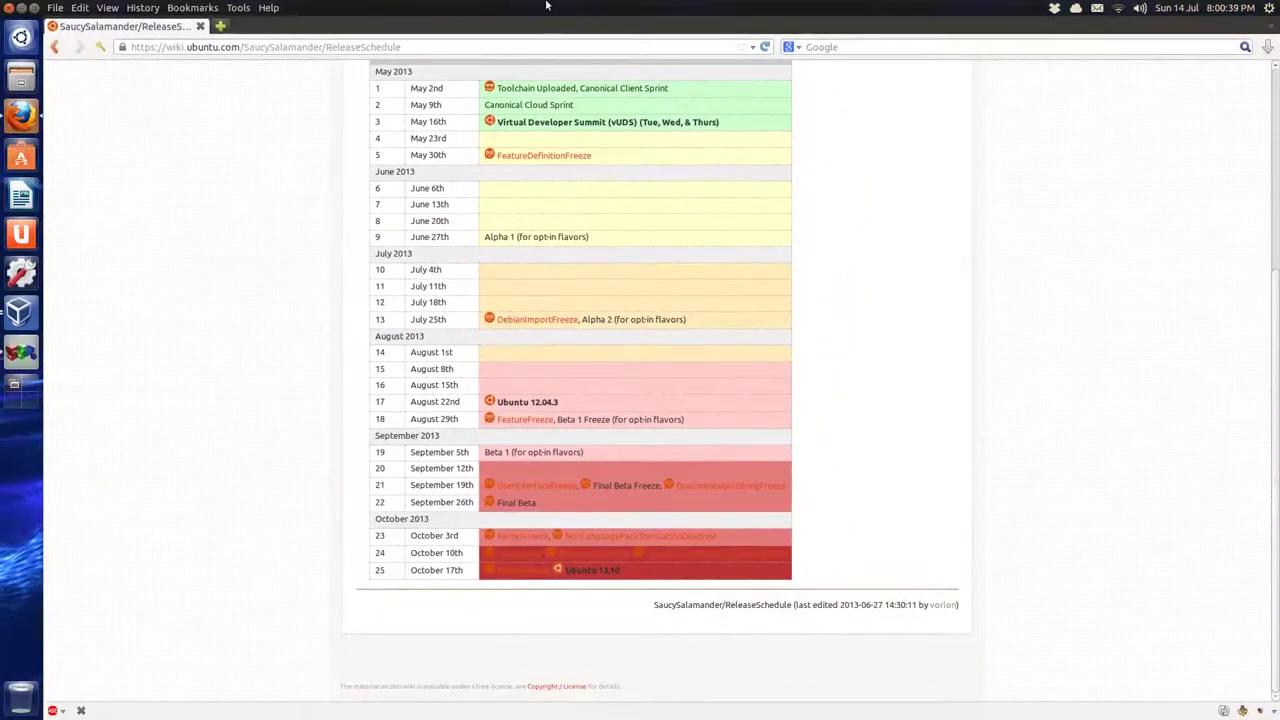
double_click(1000, 8)
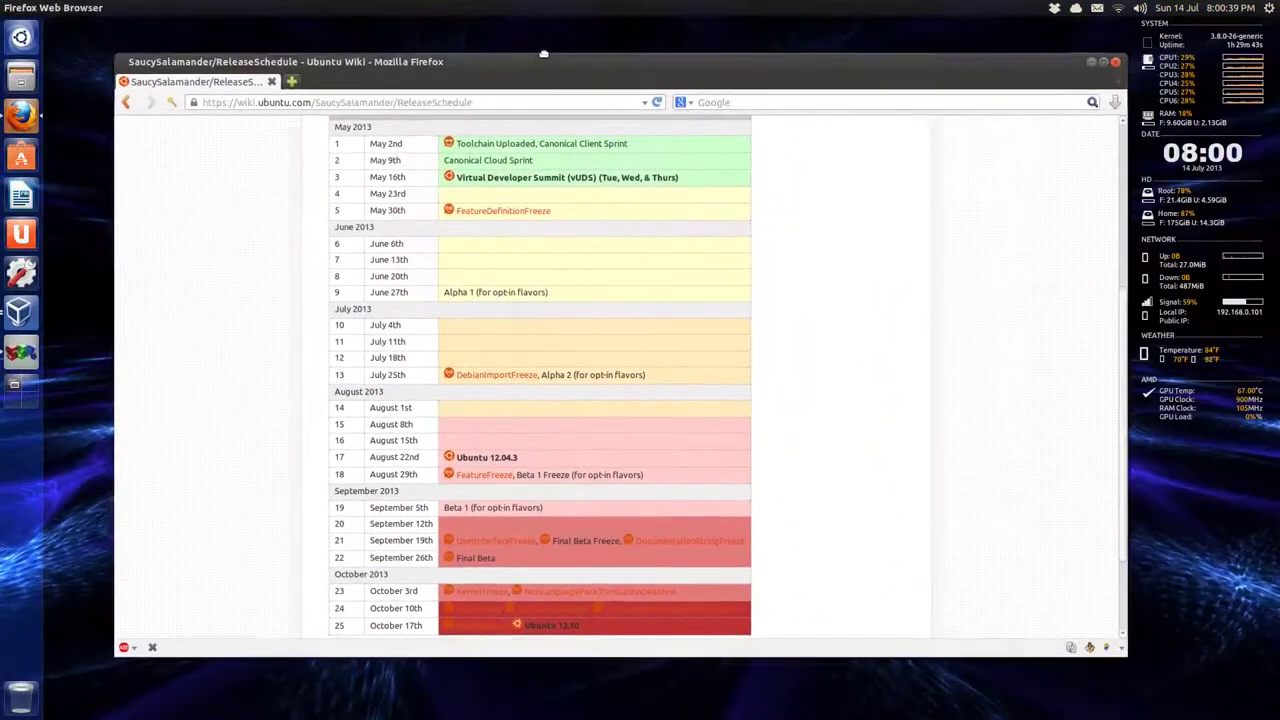
Close Firefox and bring up the Ubuntu 13.10 virtual machine window, moved up-left.
click(1103, 65)
click(20, 312)
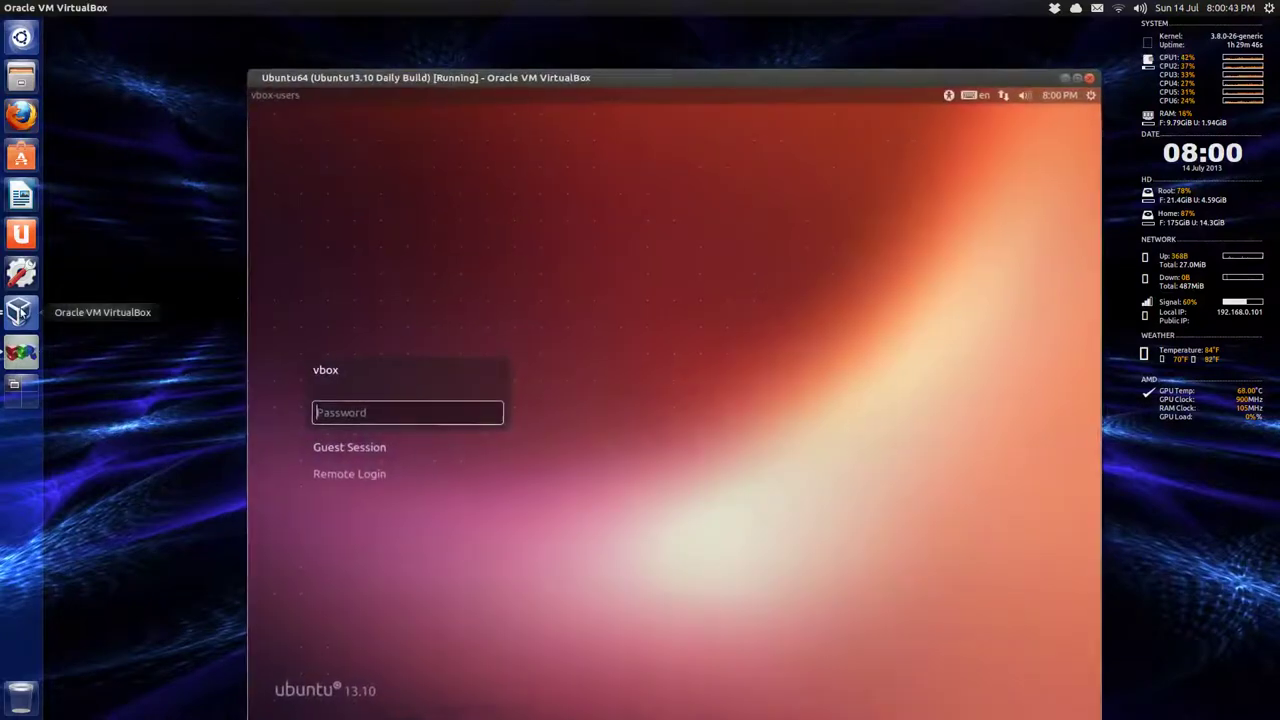
drag(540, 72, 497, 23)
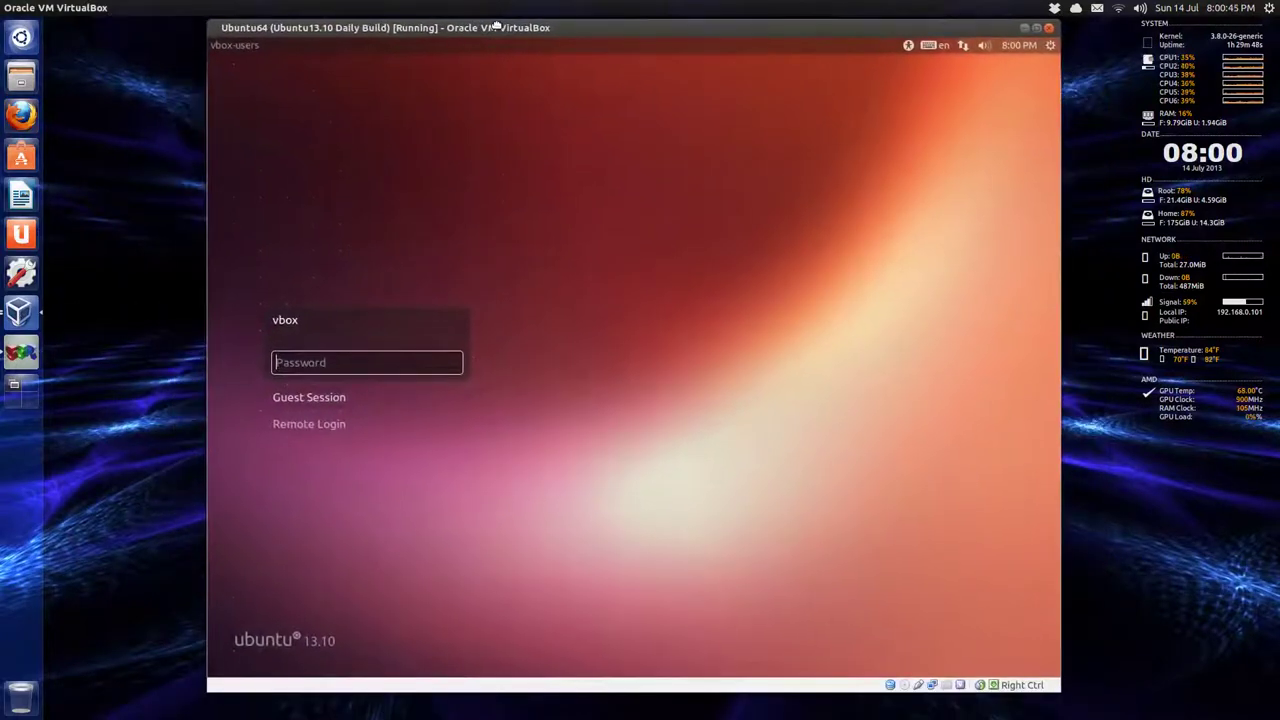
Toggle the VM to full screen and back, then log in with the account password.
key(Control_R+f)
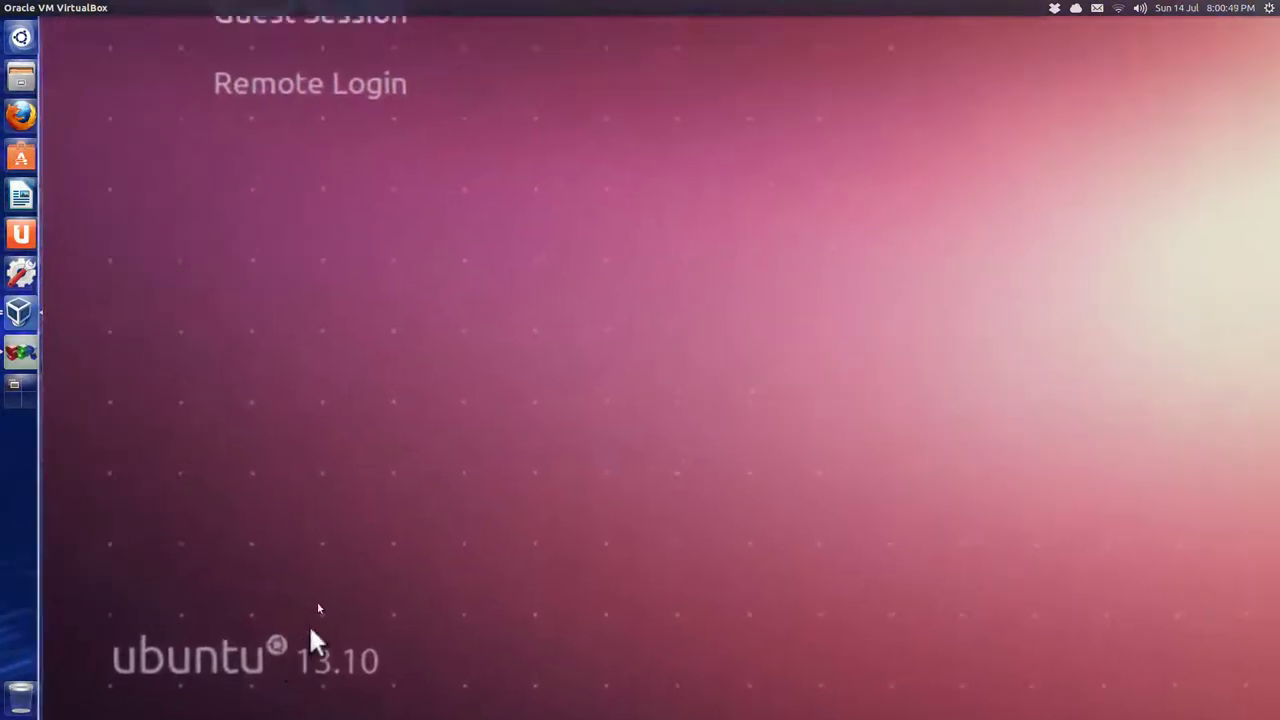
key(Control_R+f)
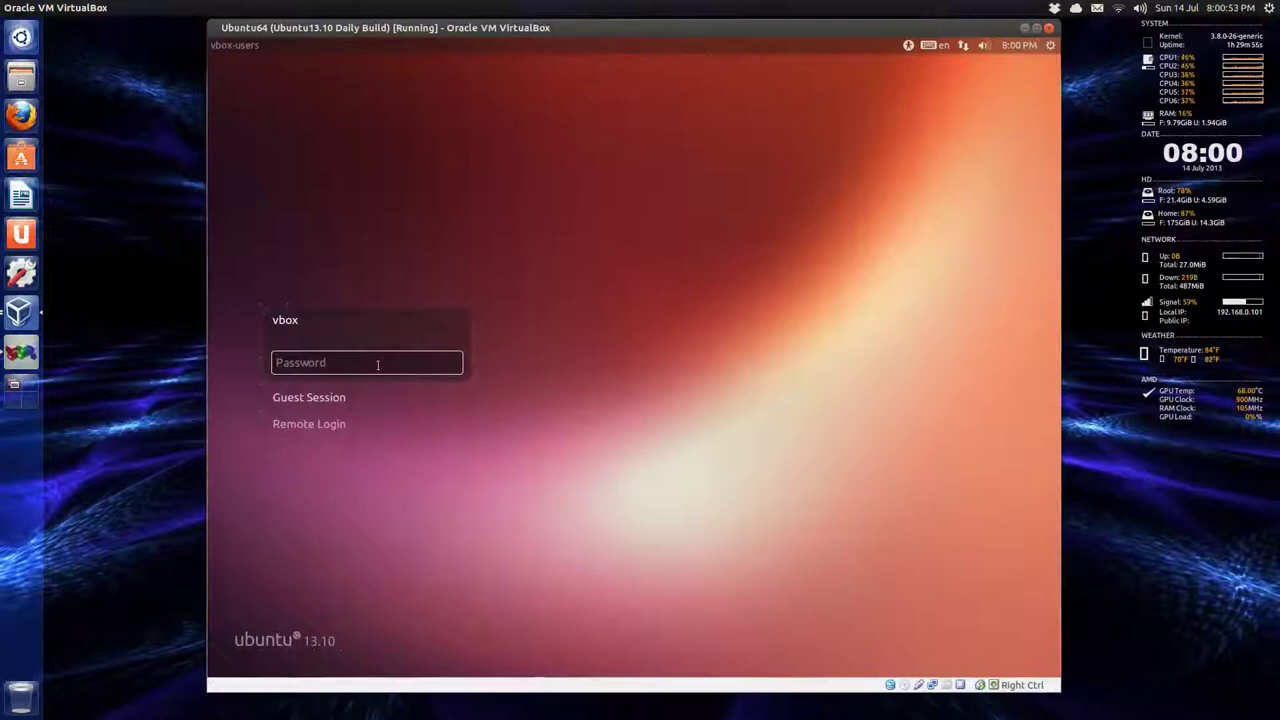
key(Return)
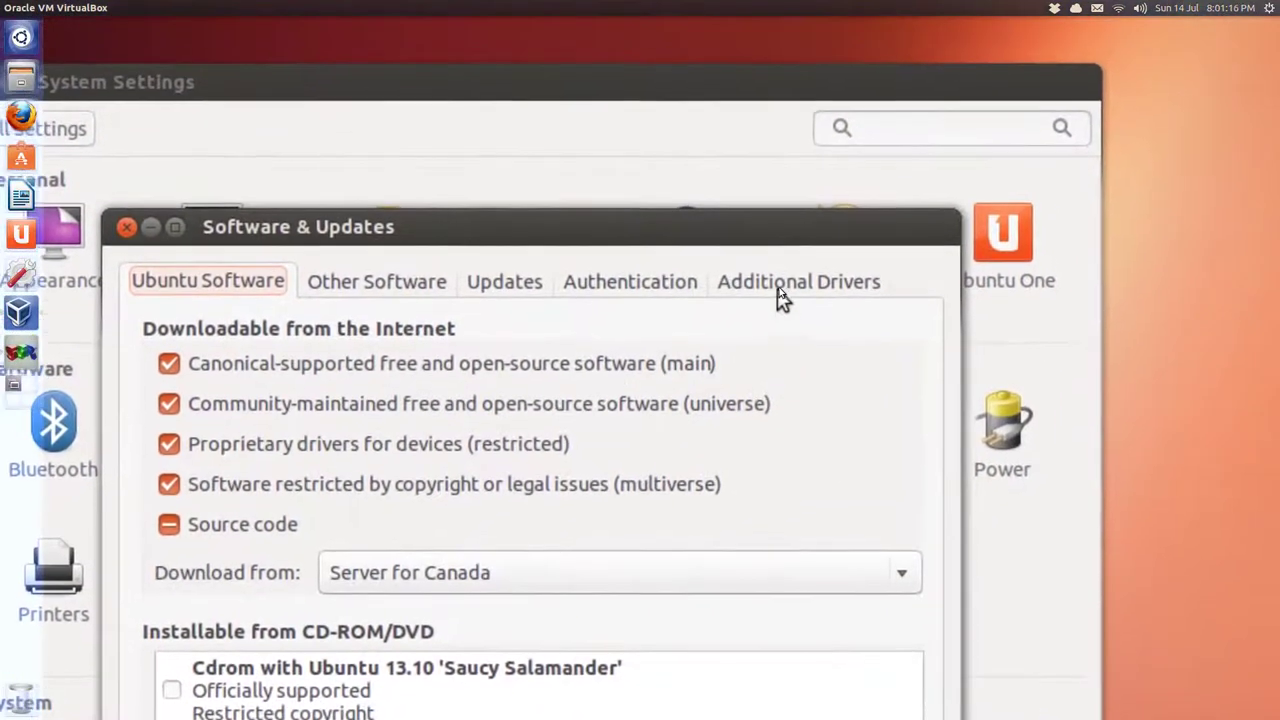
View the Additional Drivers tab for the VirtualBox guest driver, then close Software & Updates.
click(778, 287)
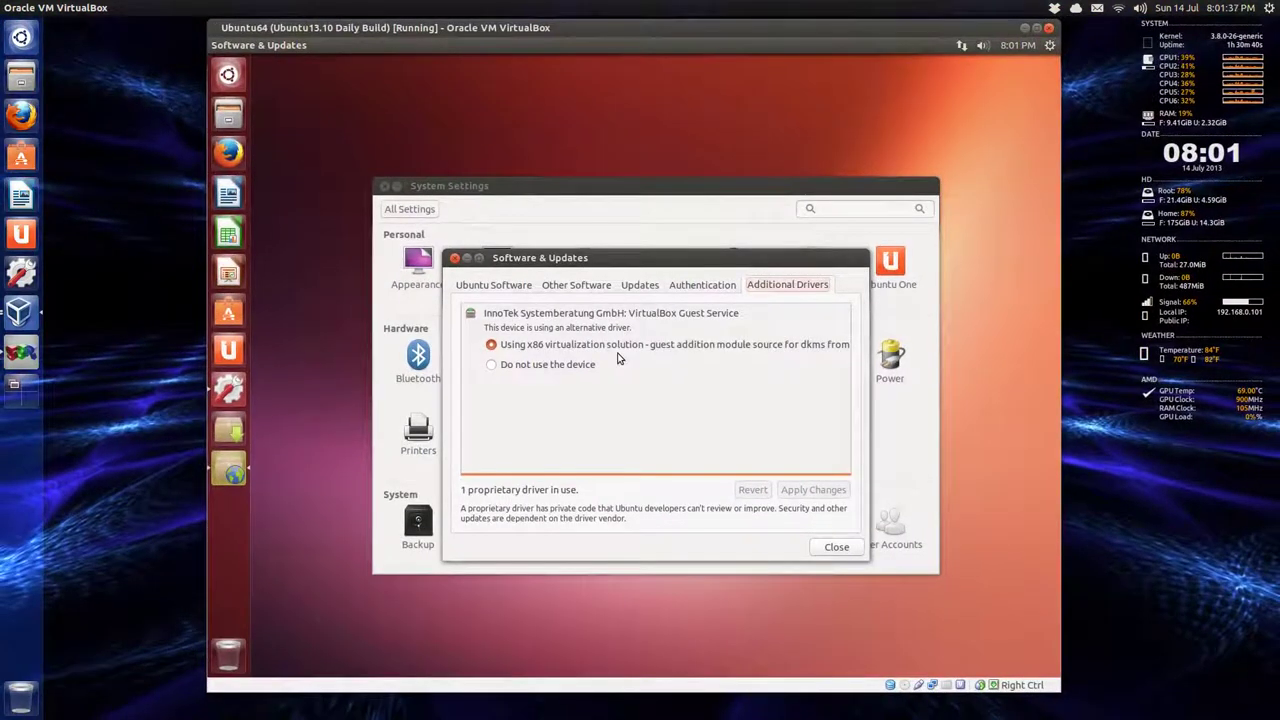
click(832, 549)
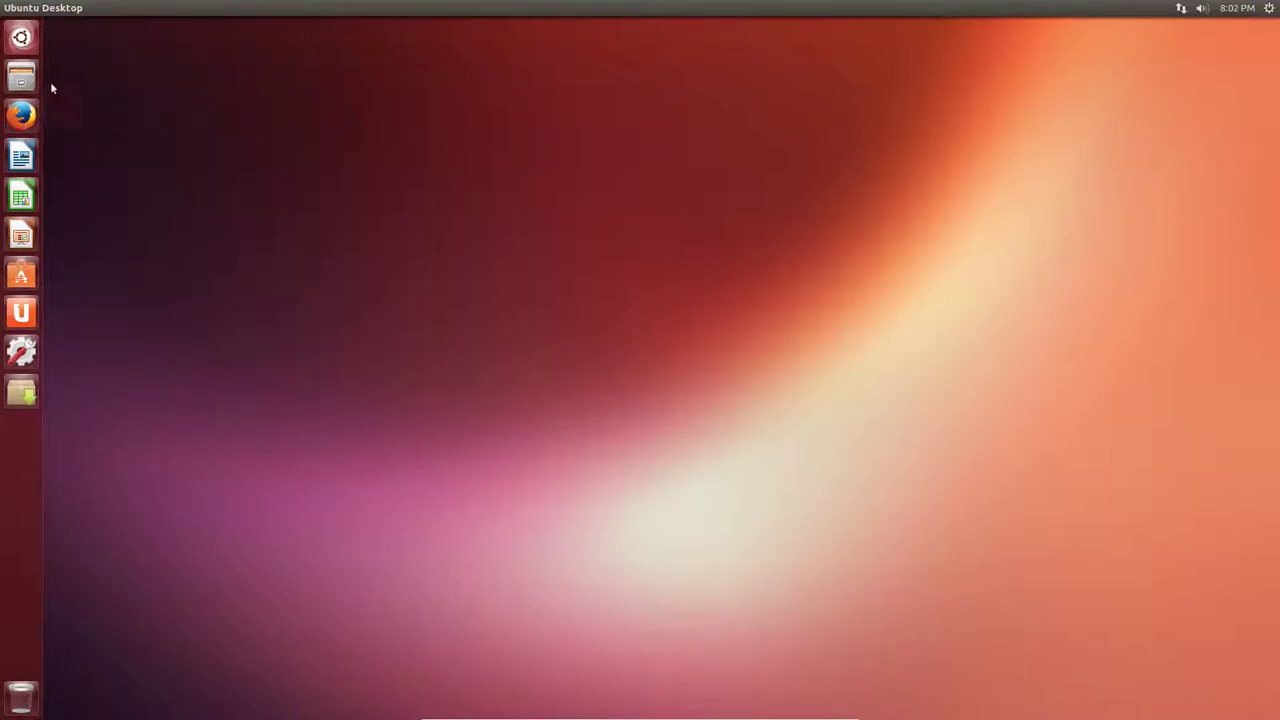
Open the Dash Applications lens, expand installed items and scroll from Google News to Yahoo Finance.
click(29, 46)
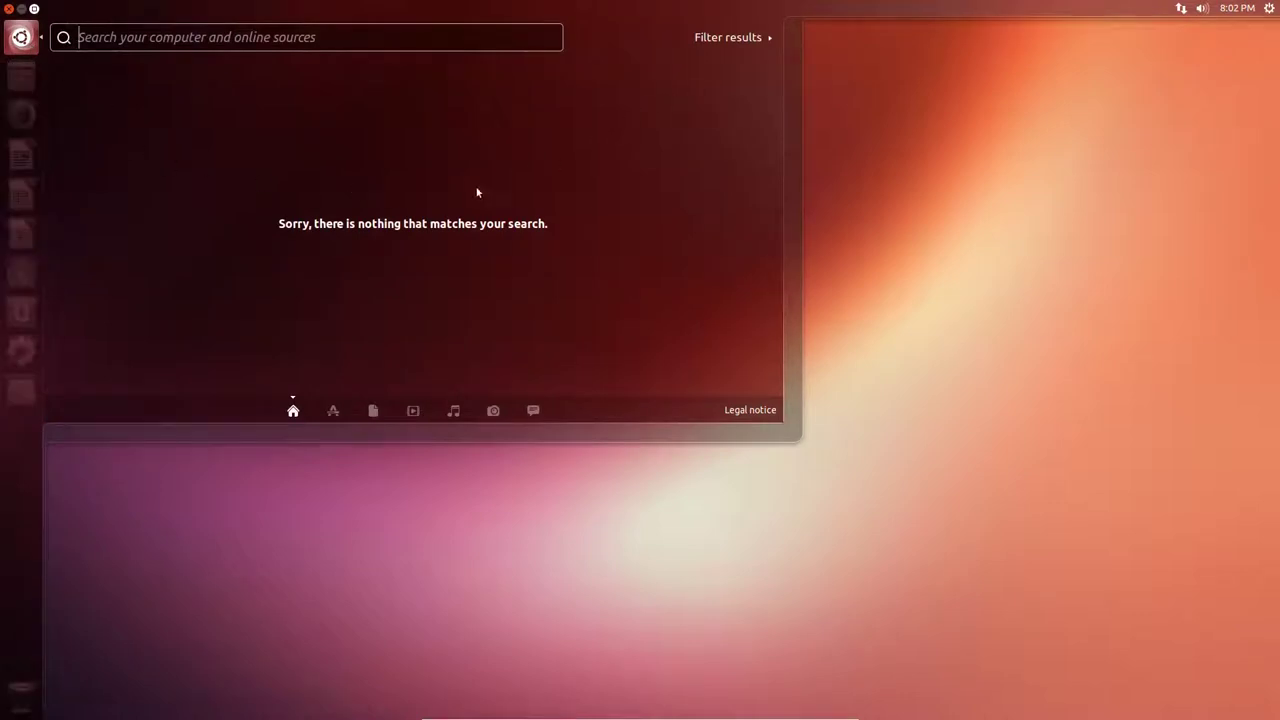
click(330, 411)
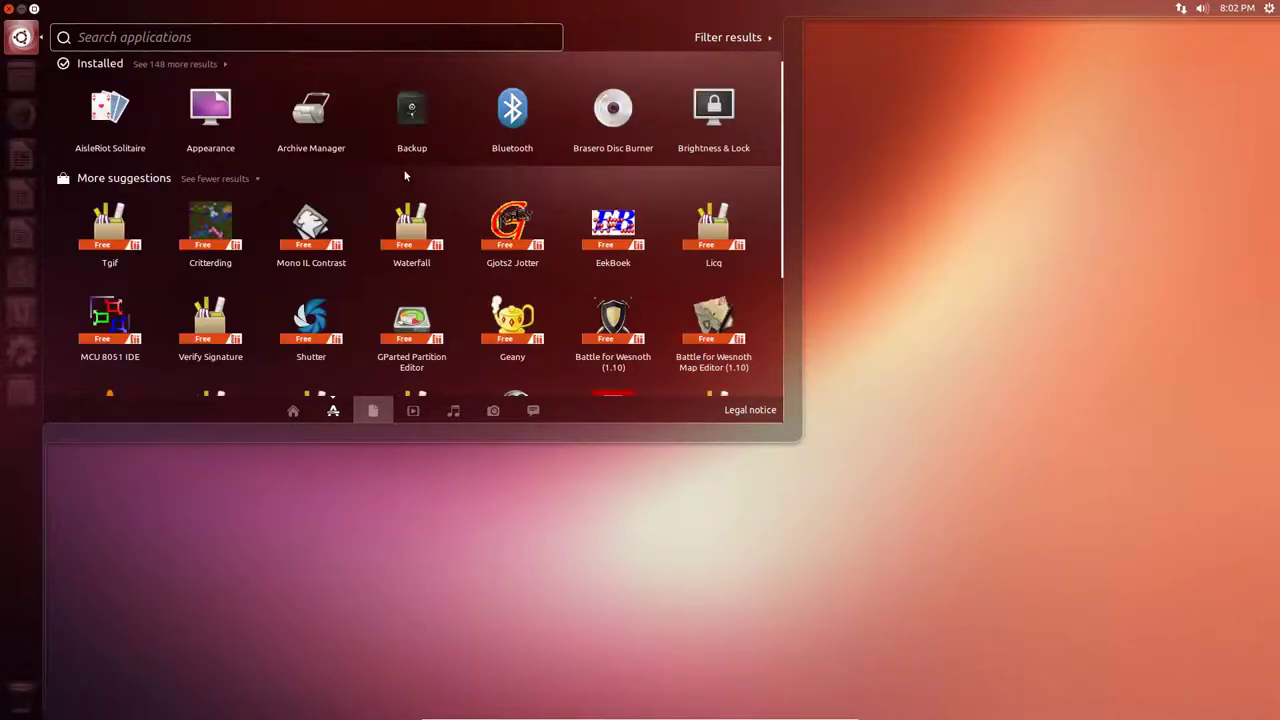
click(227, 63)
scroll(457, 144, down, 5)
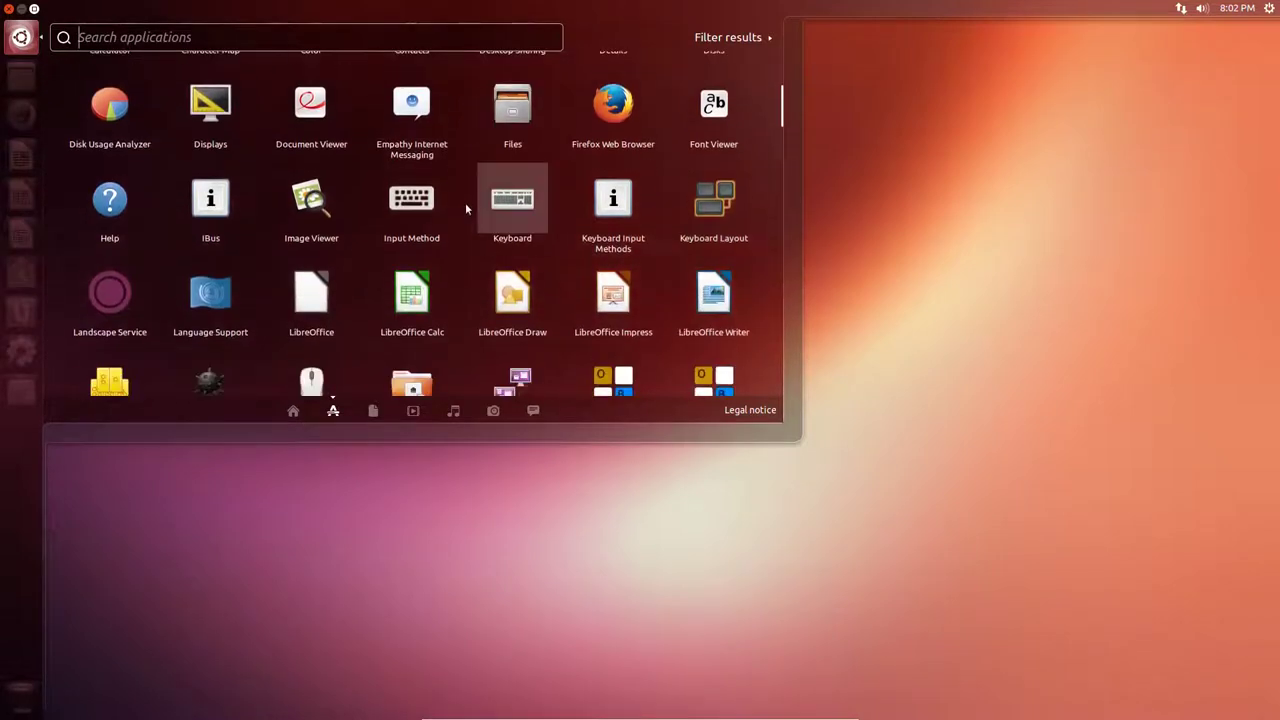
scroll(467, 230, down, 5)
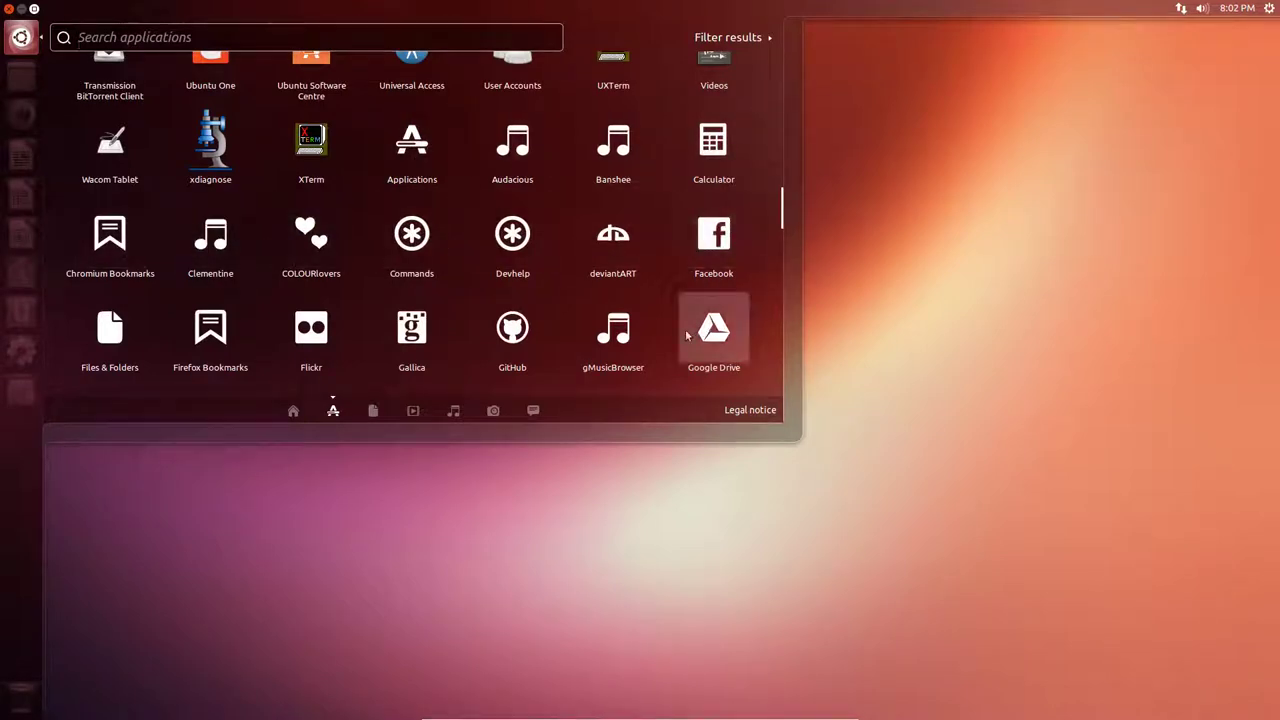
scroll(106, 333, down, 1)
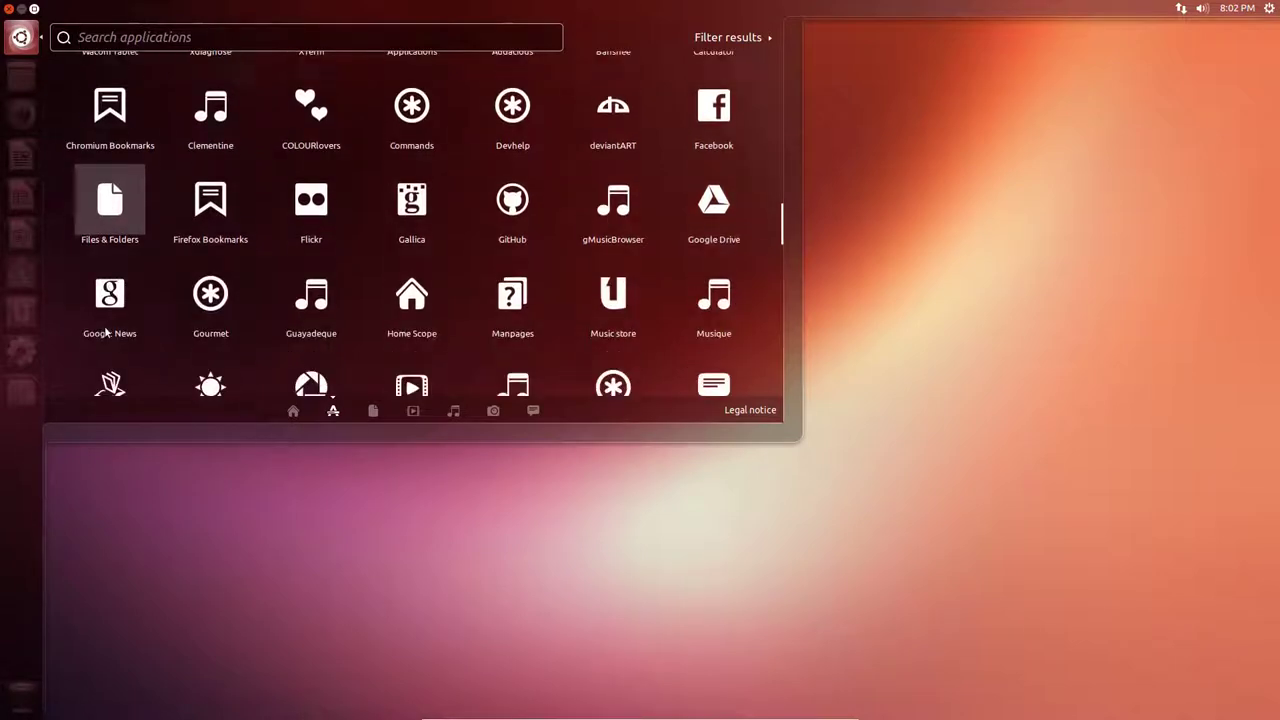
scroll(735, 309, down, 1)
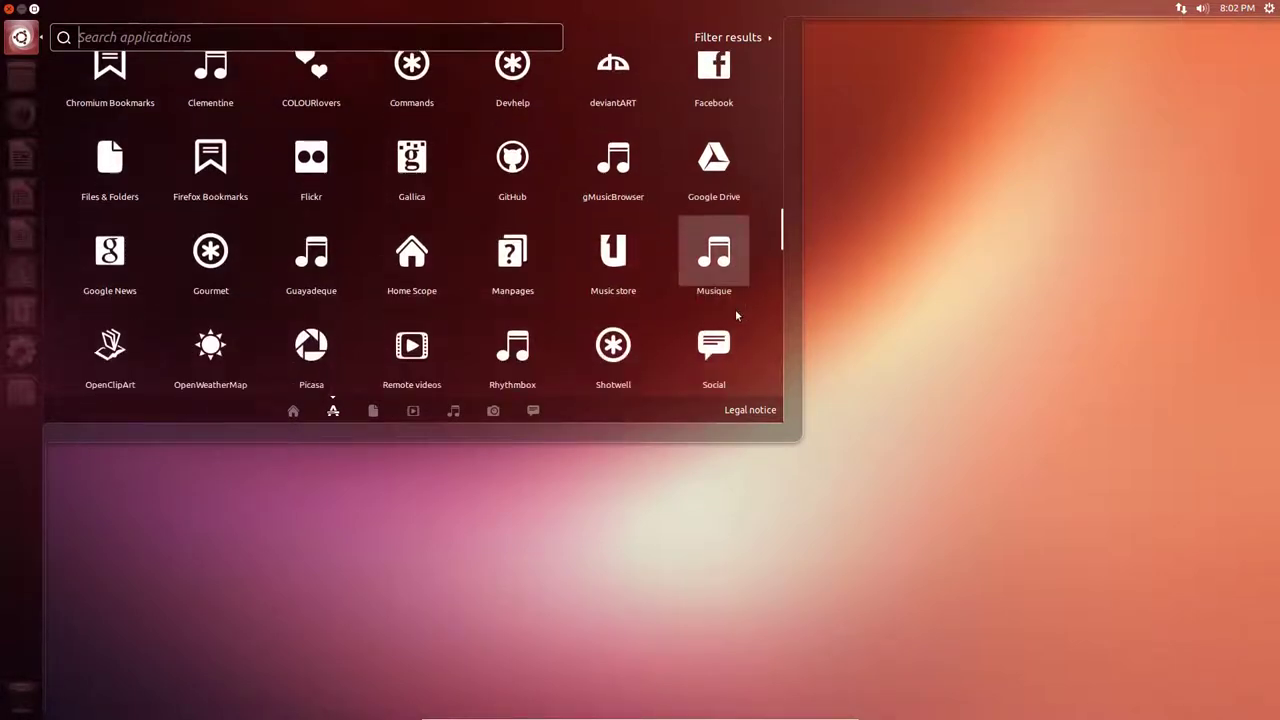
scroll(116, 304, down, 1)
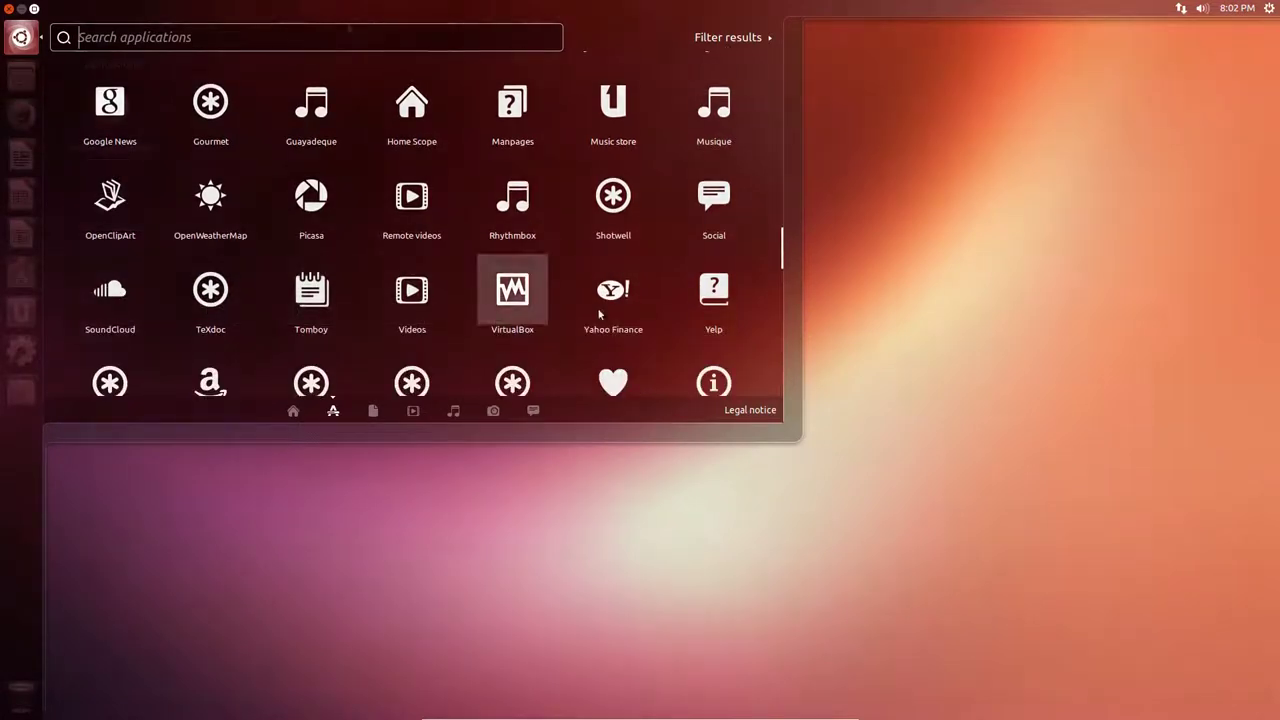
Search the Dash for 'weather: new york' and open the New York, US forecast preview.
text(weaher)
key(BackSpace)
key(BackSpace)
key(BackSpace)
text(t)
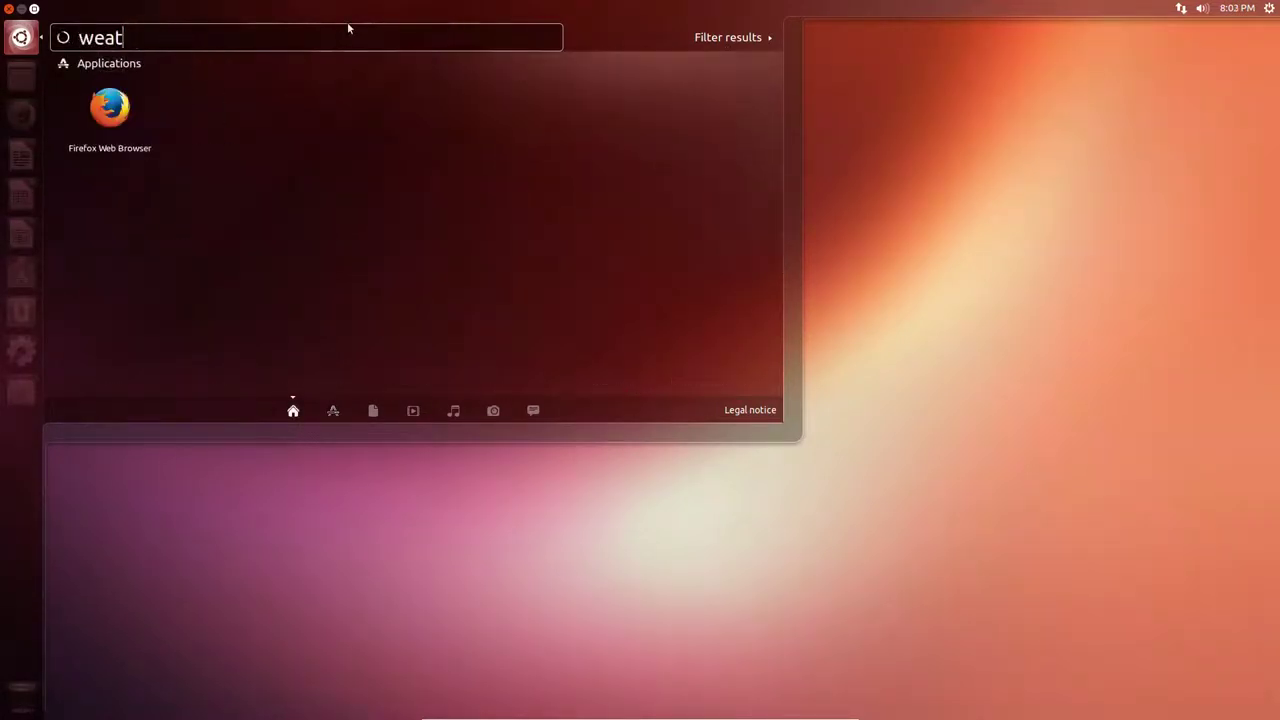
text(her: )
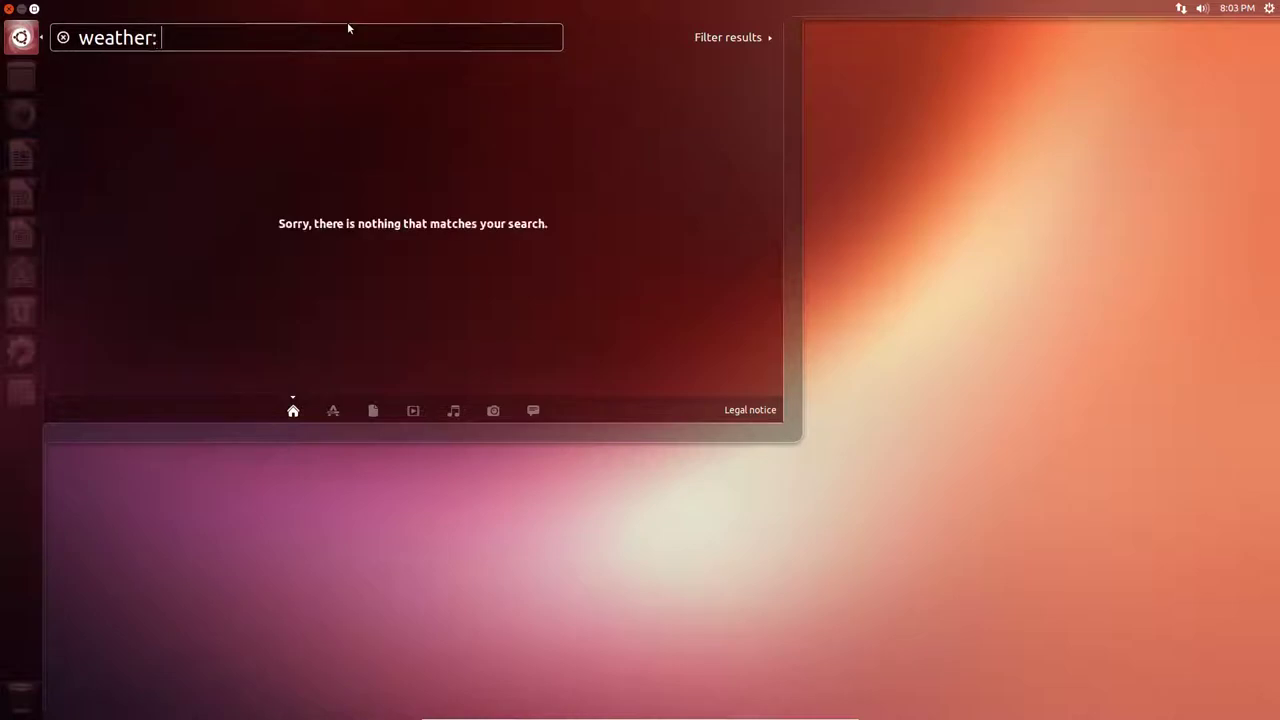
text(new york)
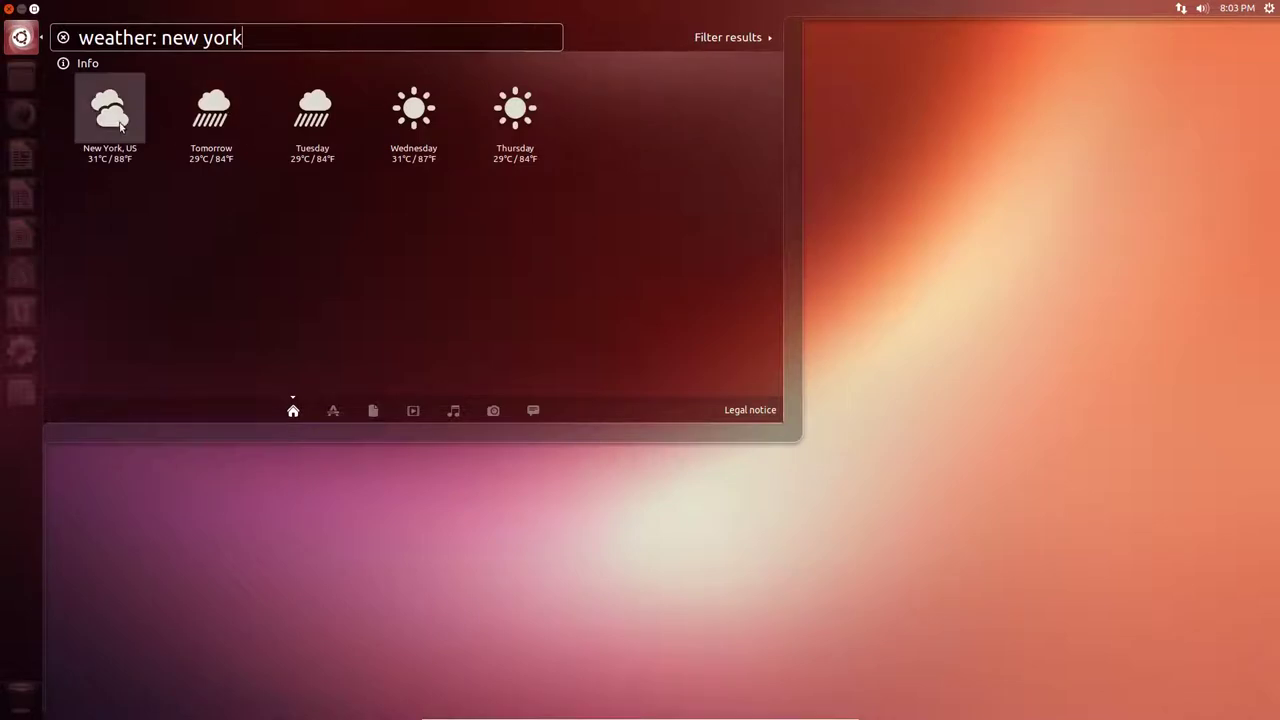
click(120, 123)
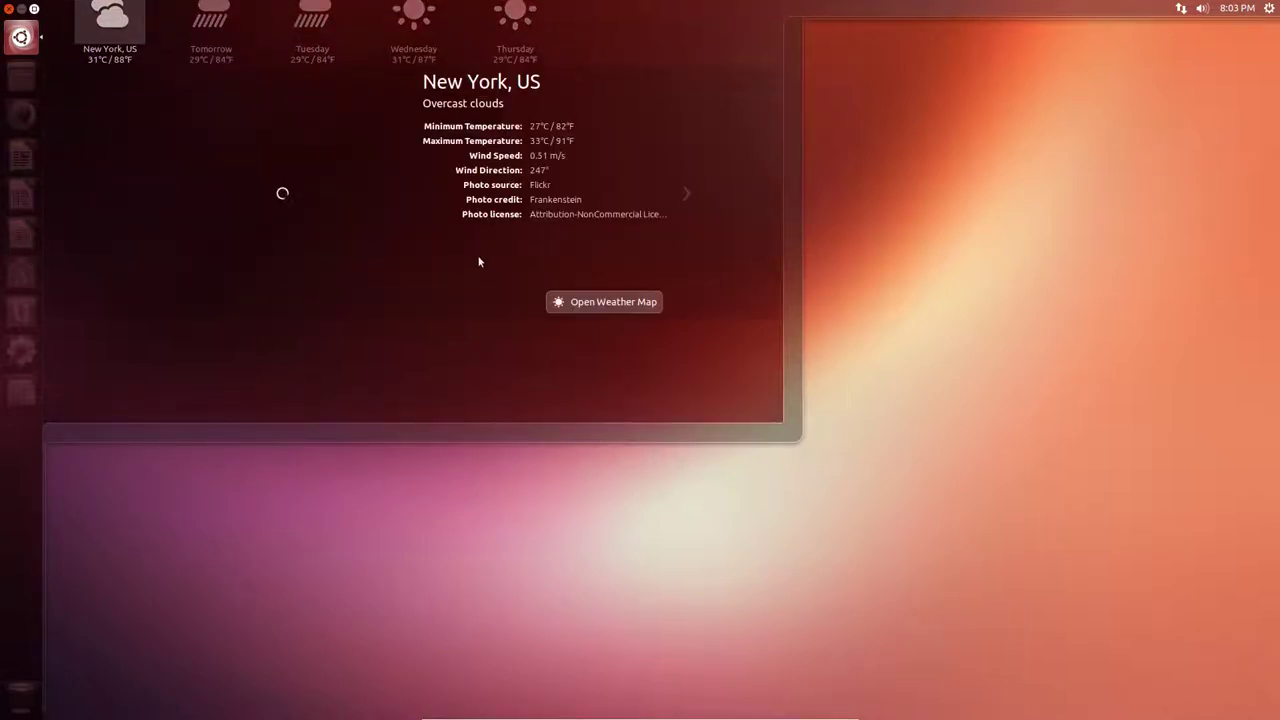
Open the New York forecast on OpenWeatherMap in Firefox and nudge the window right.
click(610, 302)
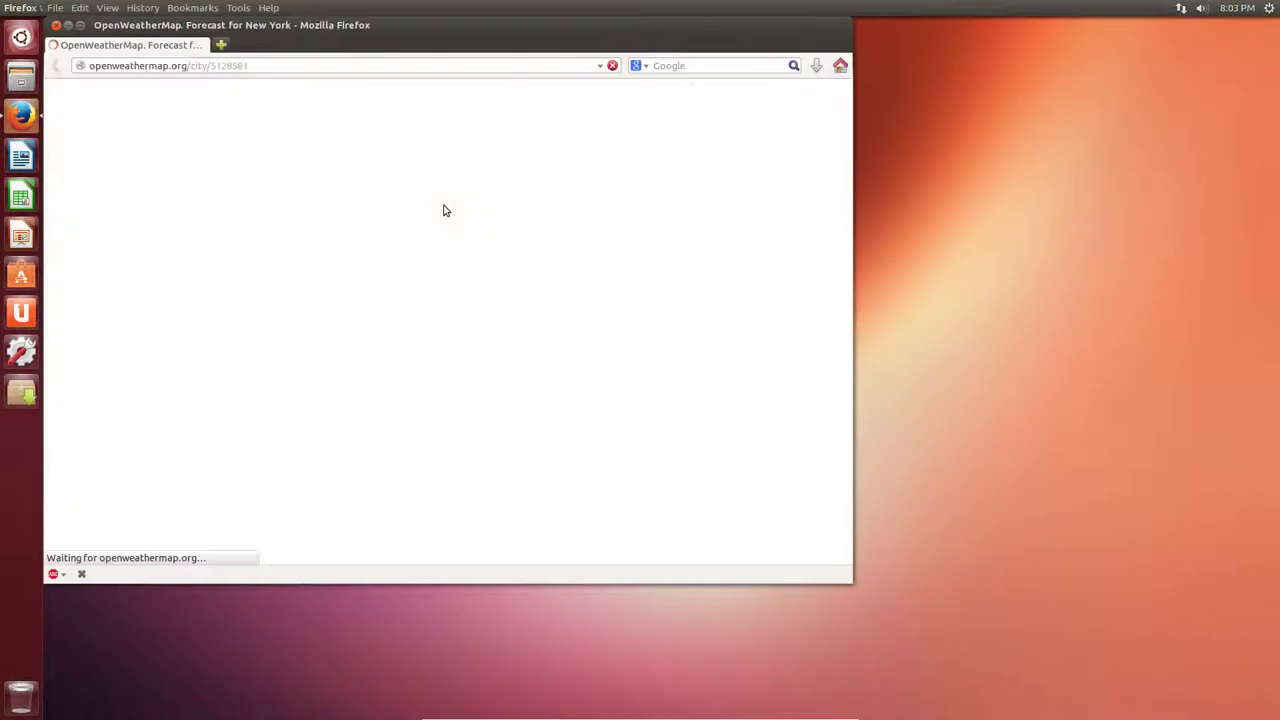
drag(380, 40, 476, 47)
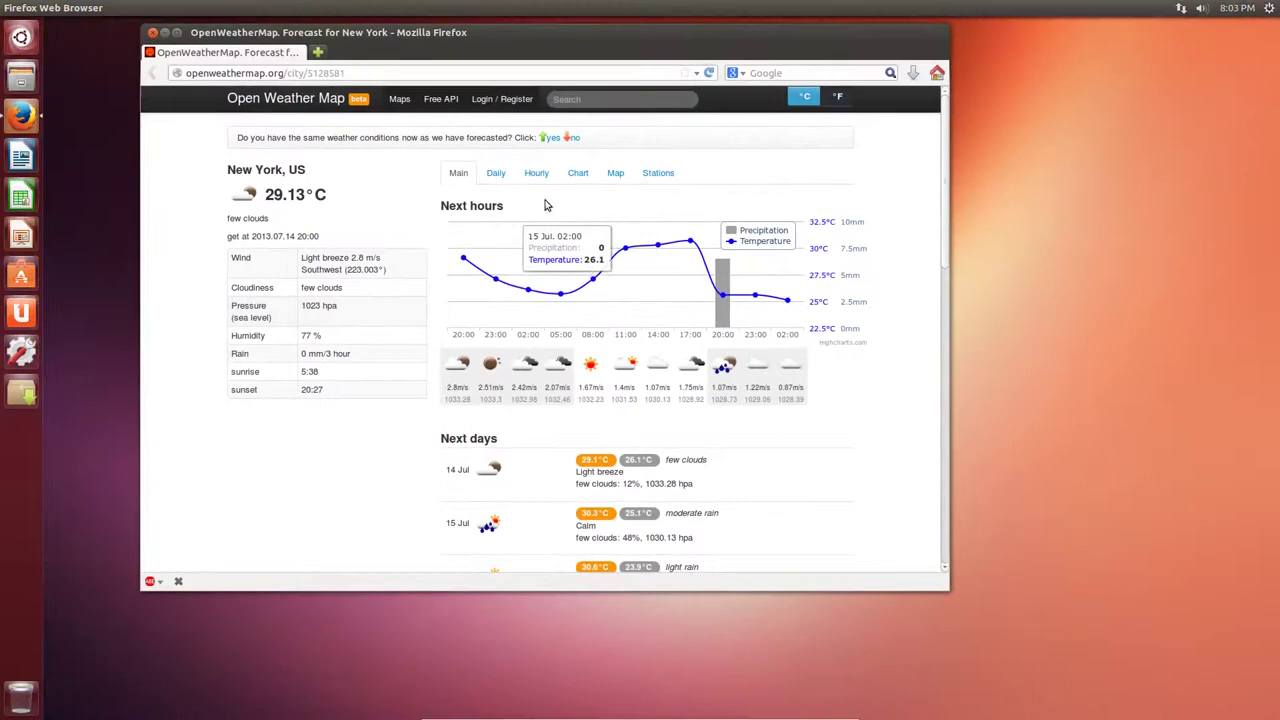
Quit Firefox, reopen the Dash with the weather query cleared, and show the result filters.
key(ctrl+q)
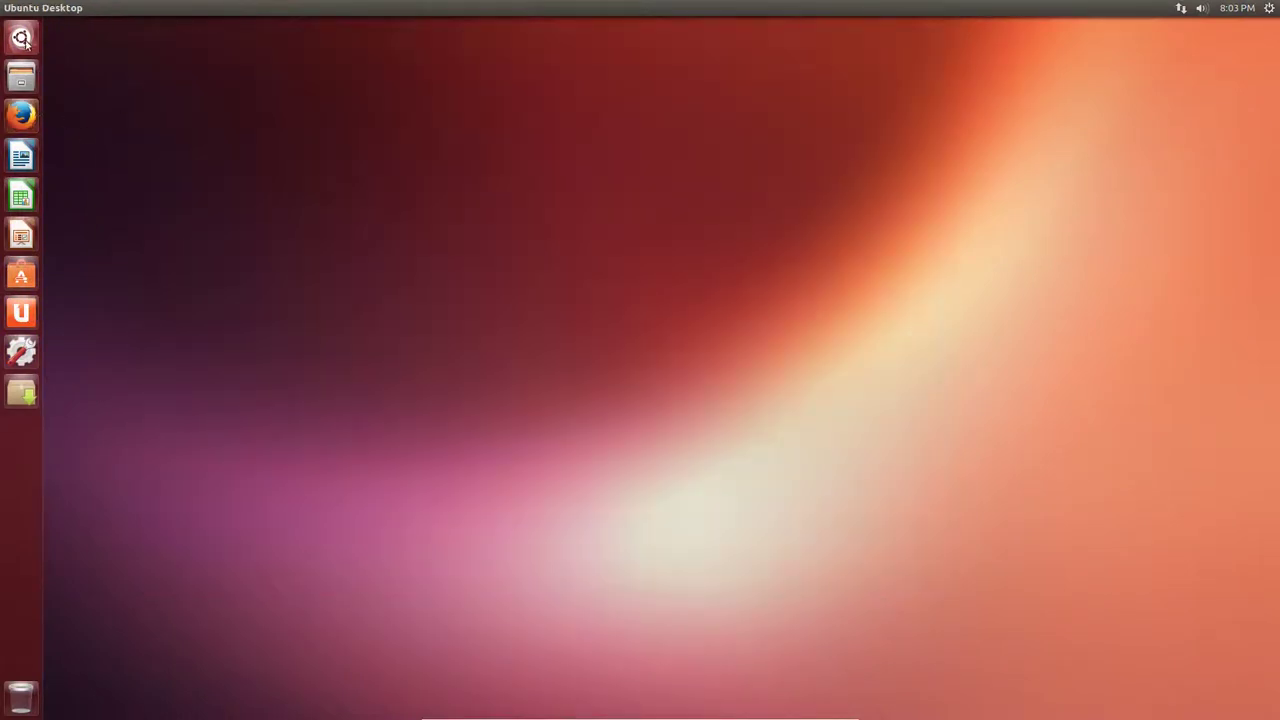
click(21, 37)
key(BackSpace)
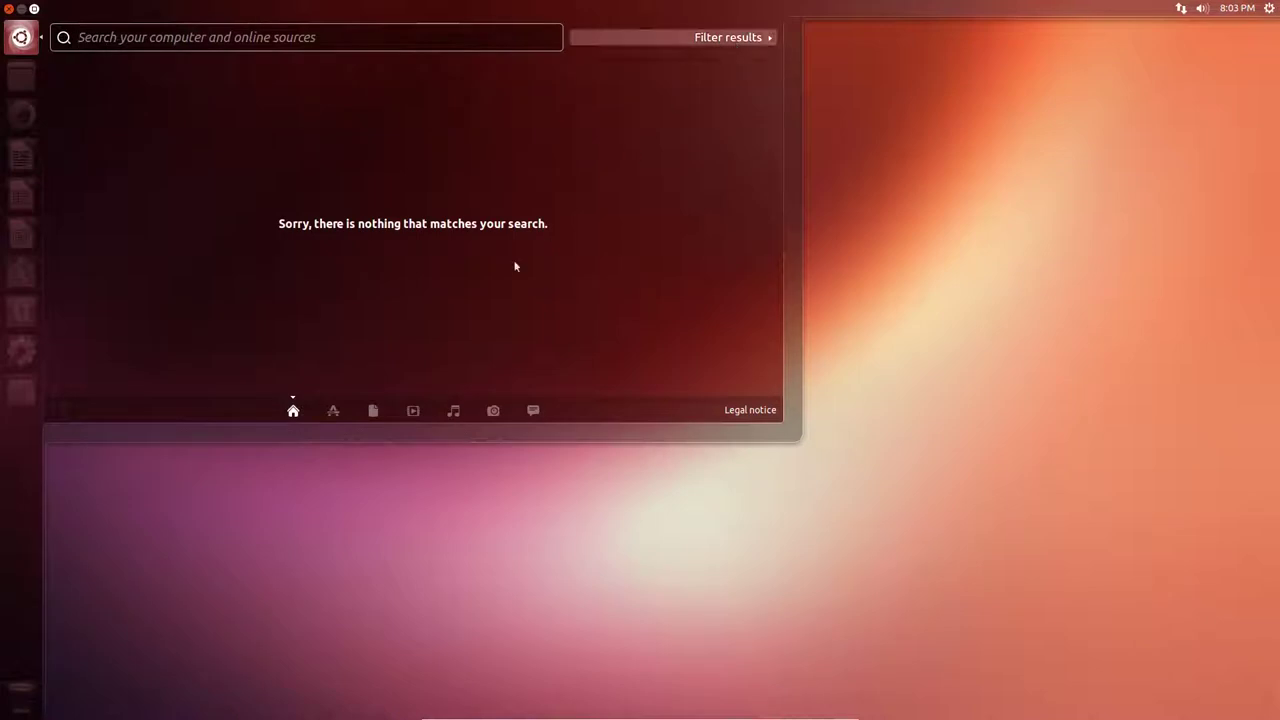
click(333, 411)
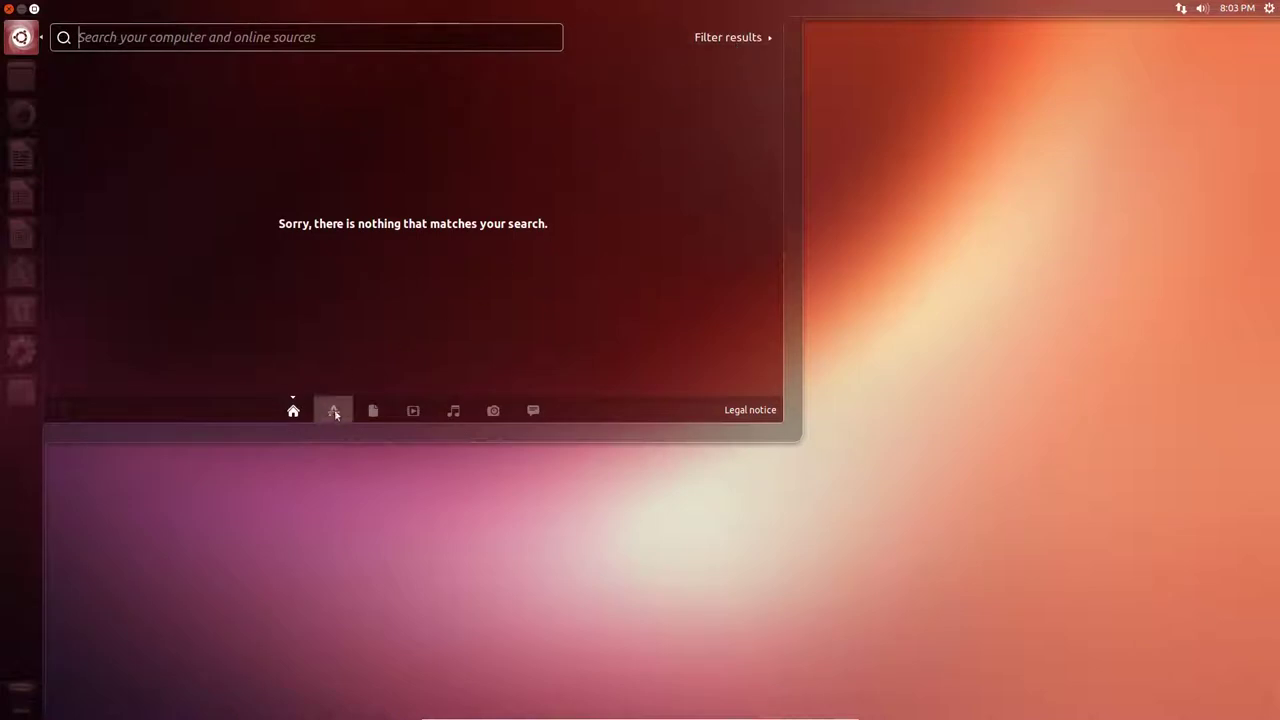
click(728, 37)
key(ctrl+shift+Tab)
Scroll through the Categories and Sources filter lists.
scroll(690, 343, down, 2)
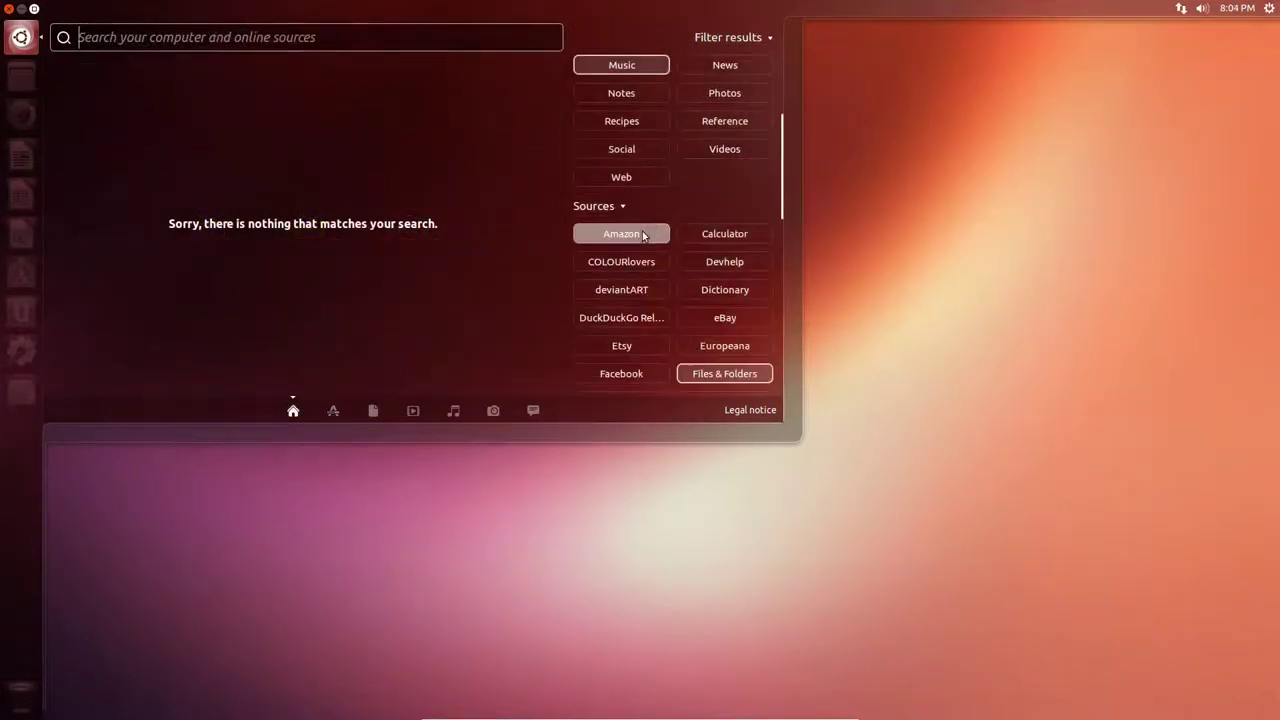
scroll(645, 190, up, 2)
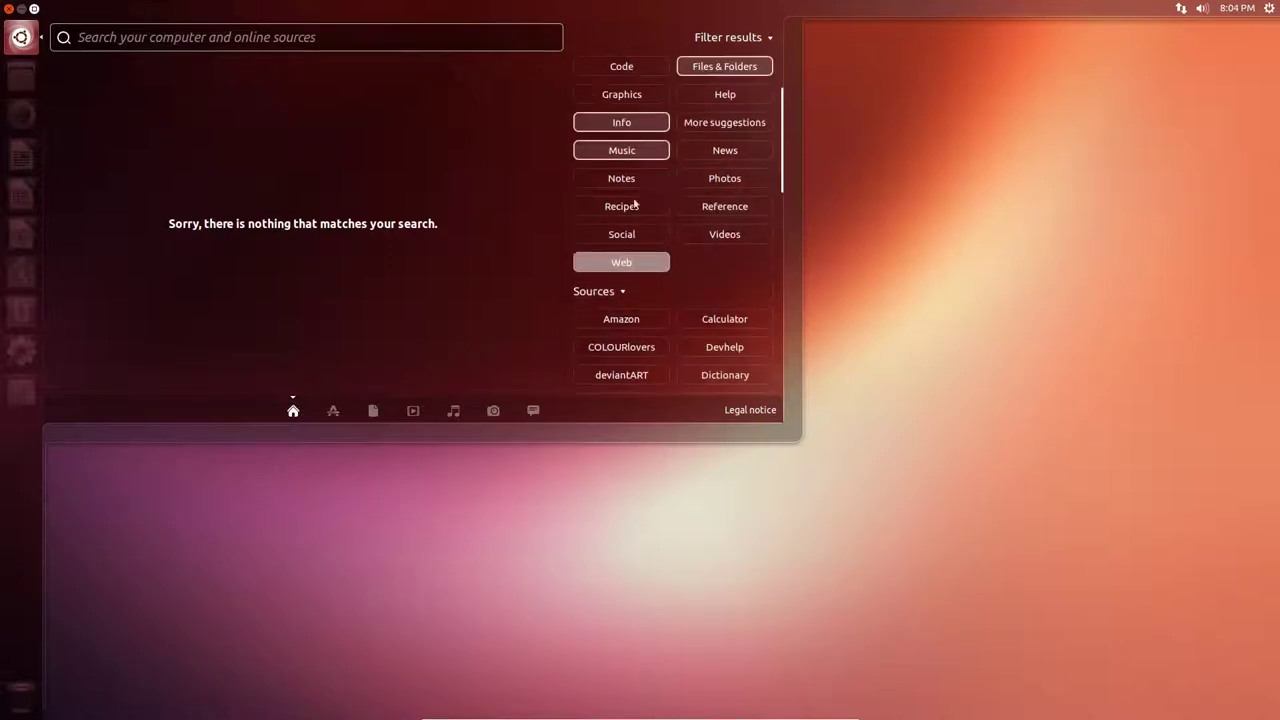
scroll(672, 108, up, 1)
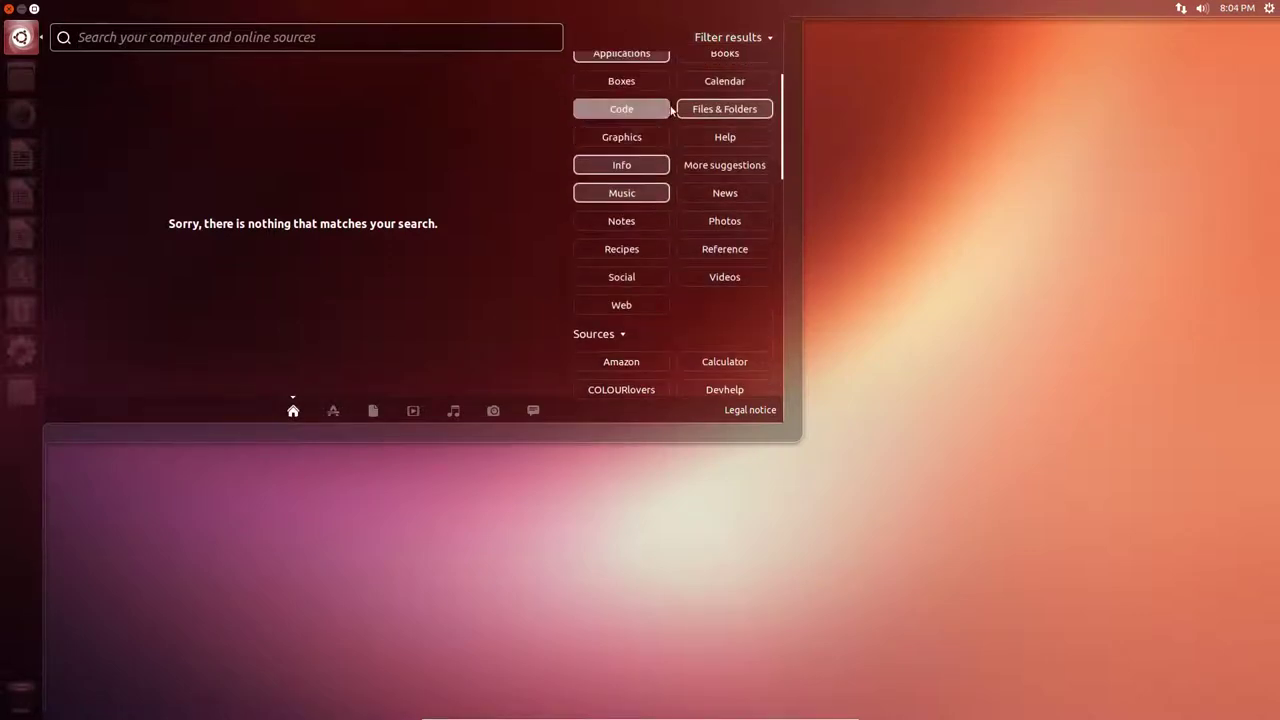
scroll(672, 100, up, 1)
scroll(671, 95, down, 5)
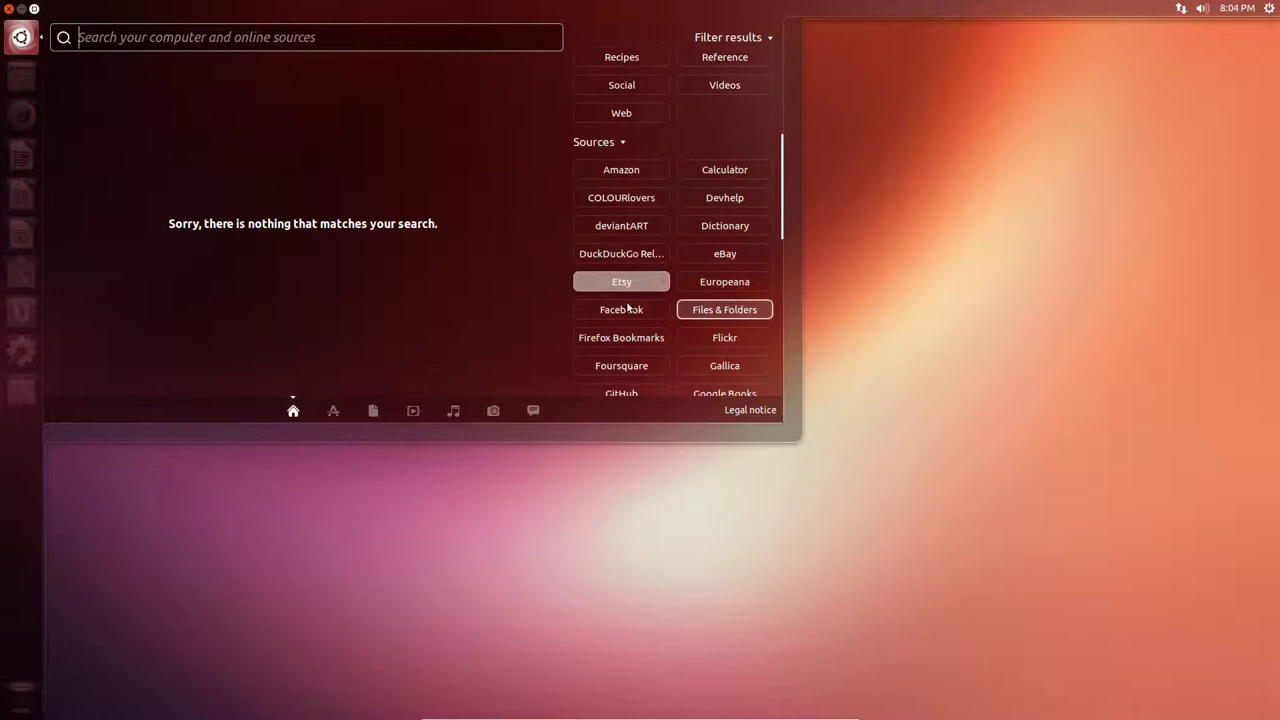
scroll(628, 309, down, 2)
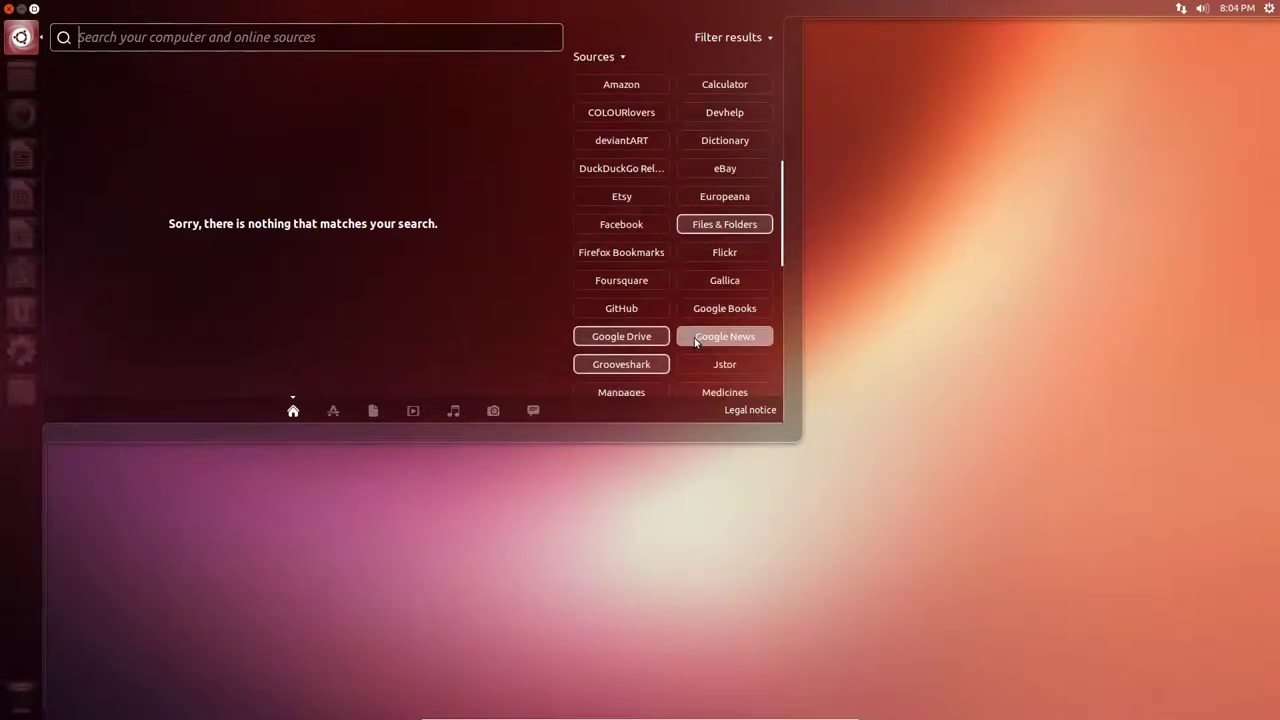
scroll(695, 341, down, 8)
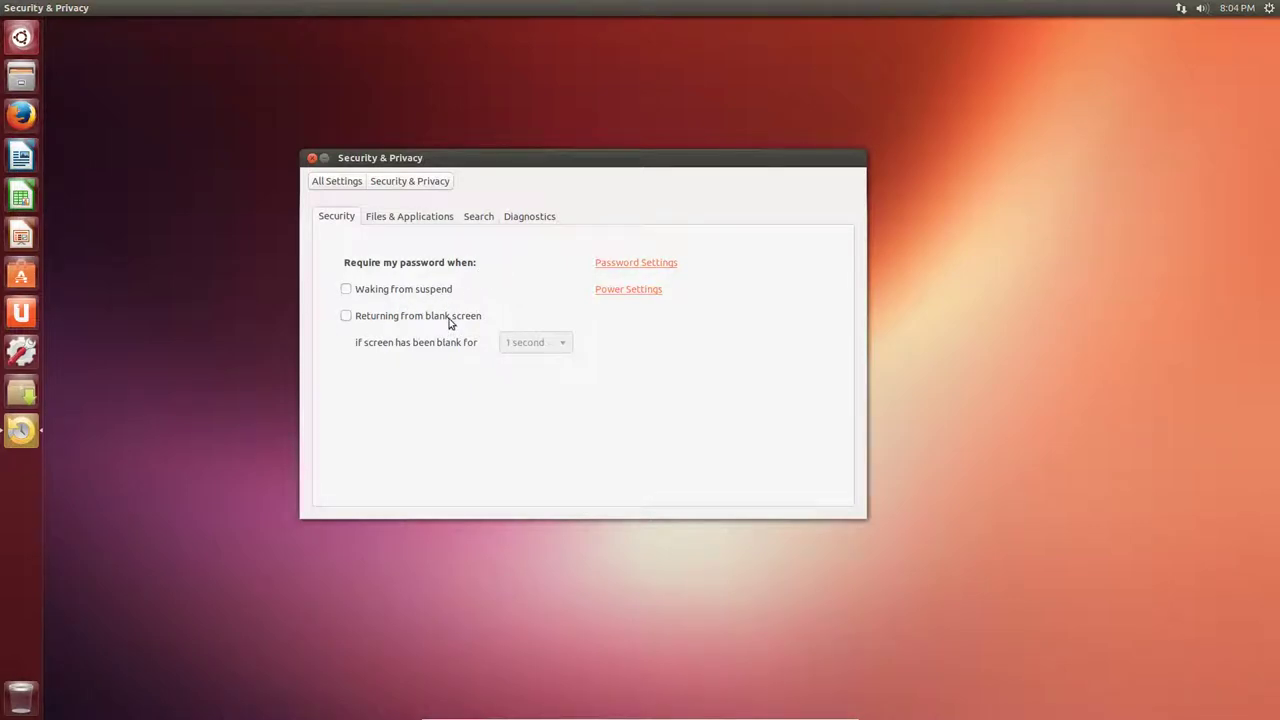
Review the Files & Applications, Search and Diagnostics tabs of Security & Privacy.
click(416, 218)
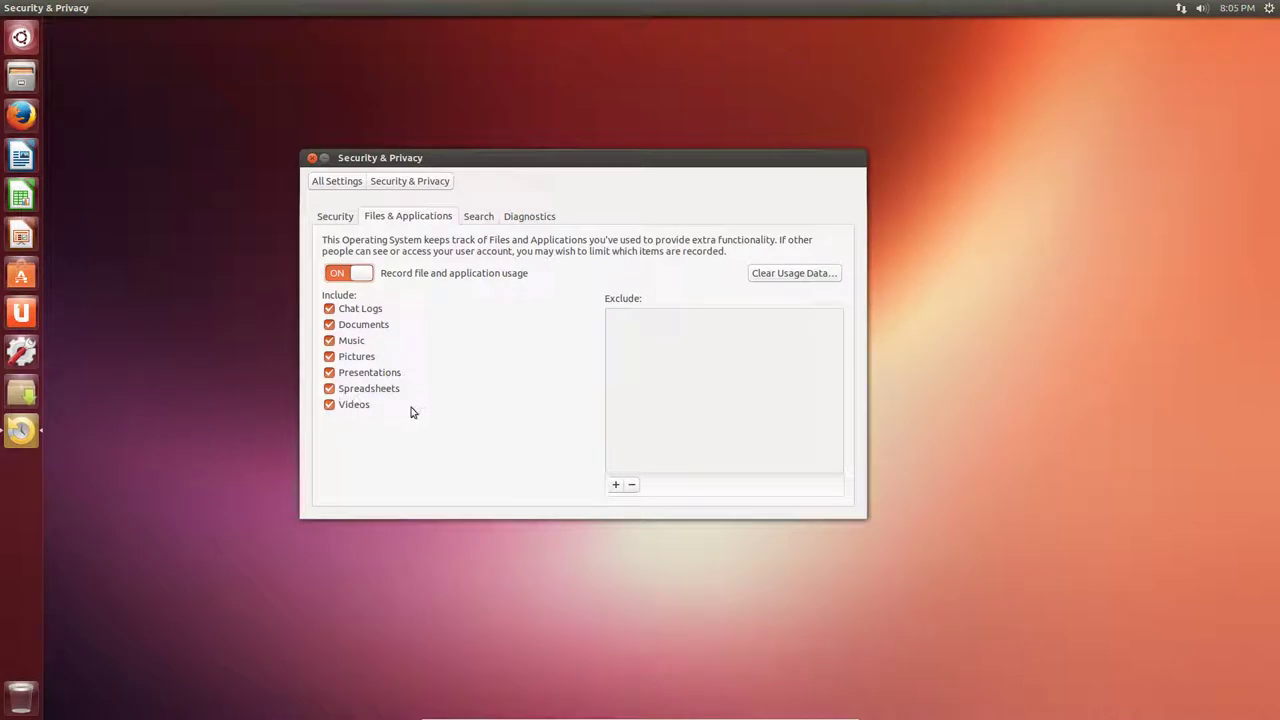
click(478, 216)
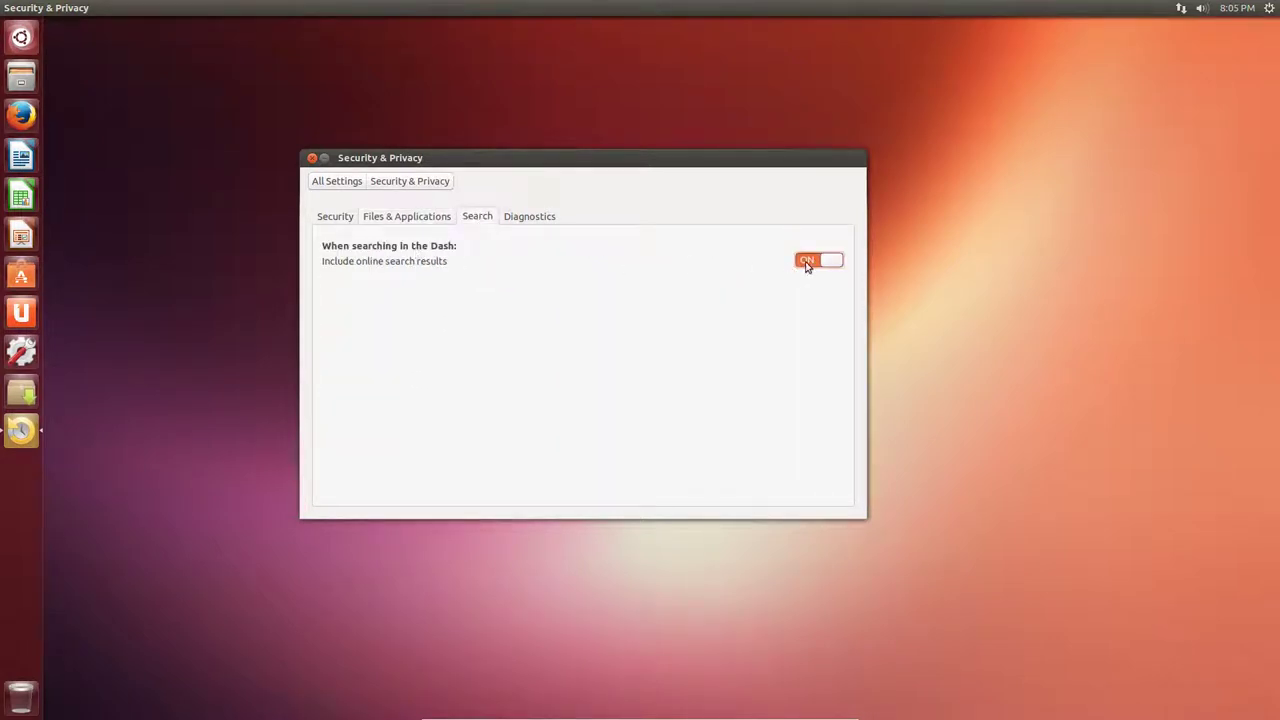
click(542, 216)
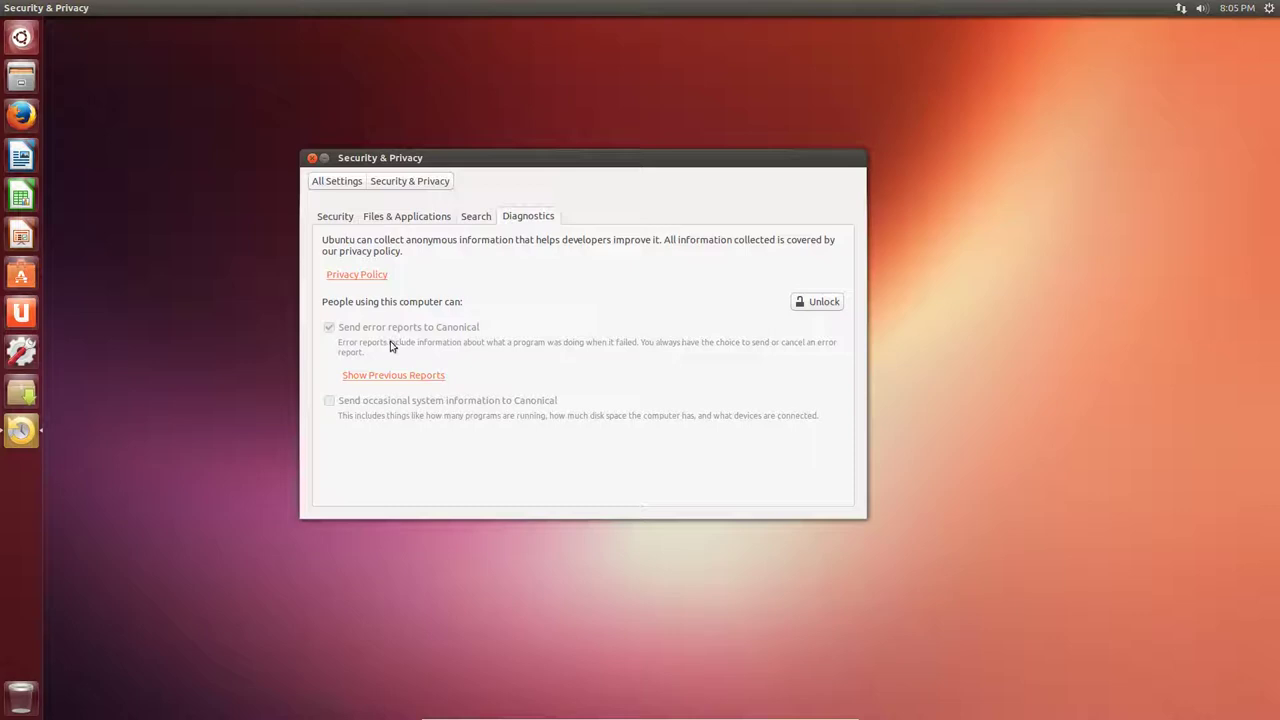
Authenticate to unlock the Diagnostics settings, then close Security & Privacy.
click(806, 303)
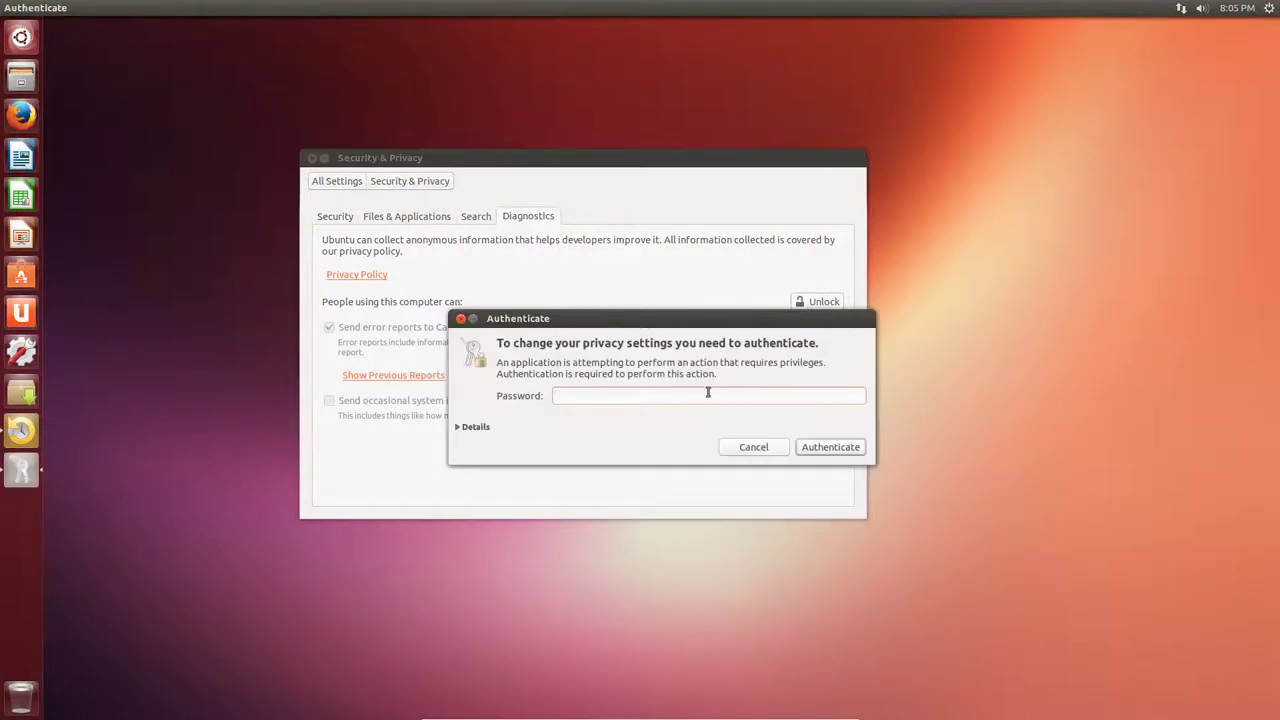
text(•••••••)
key(Return)
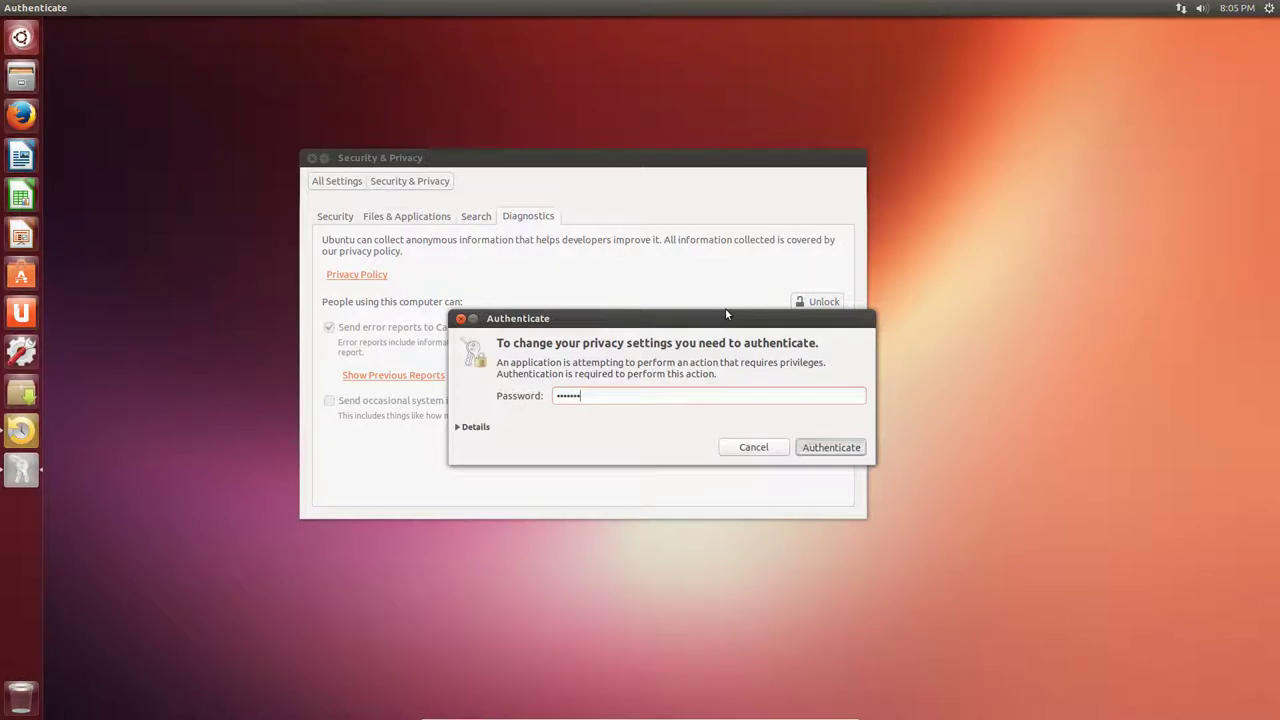
key(alt+F4)
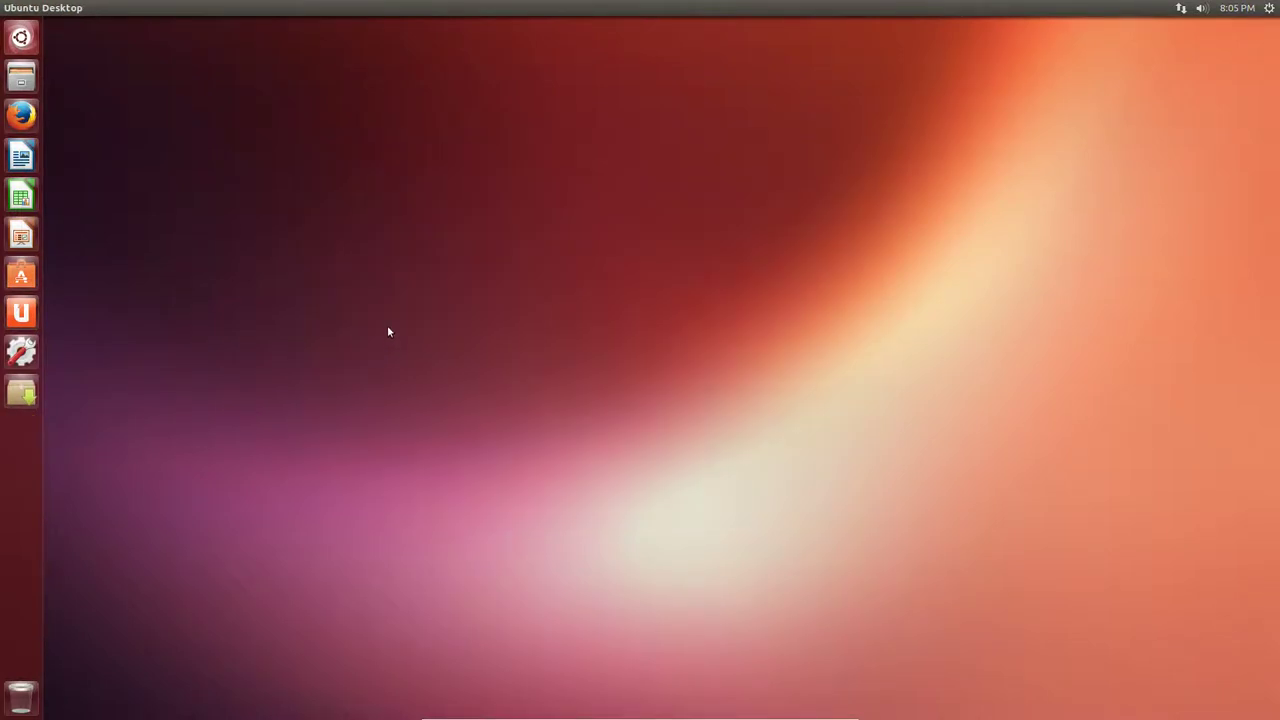
Reopen Security & Privacy Diagnostics, unlock it, uncheck sending error reports to Canonical, and close.
click(22, 352)
click(816, 275)
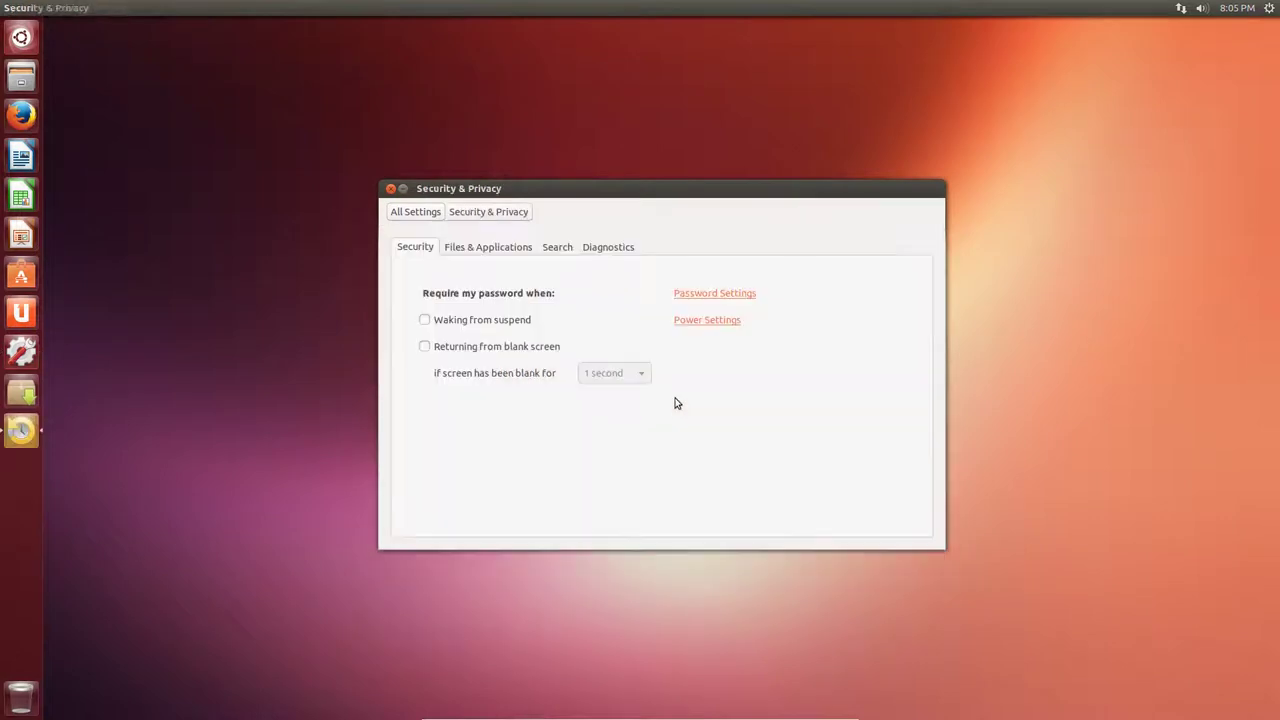
click(598, 250)
click(884, 333)
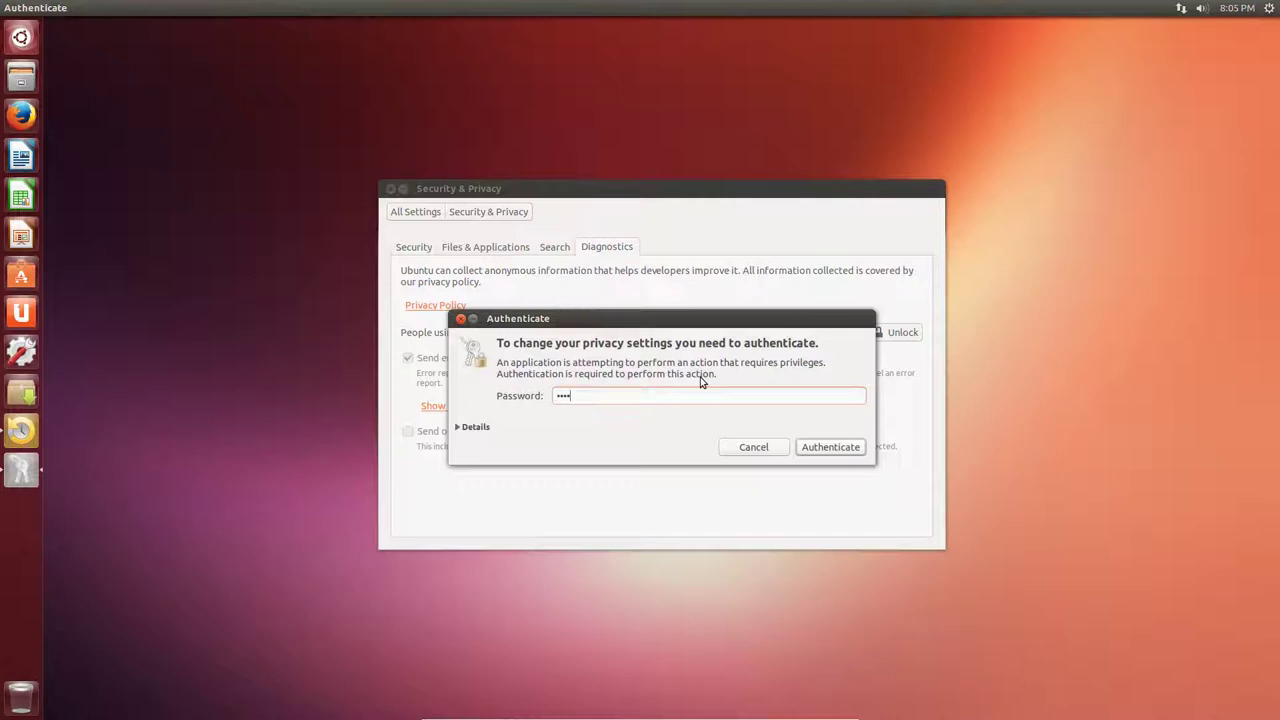
text(••••)
key(Return)
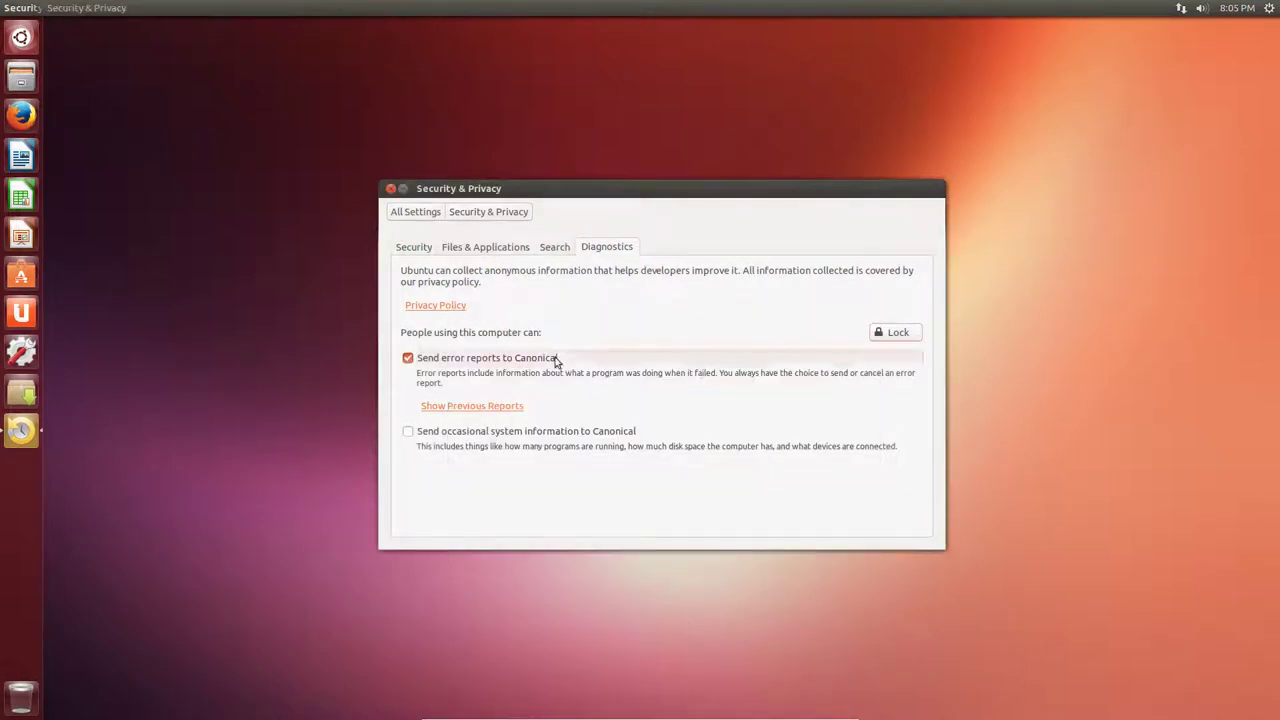
click(557, 362)
click(389, 189)
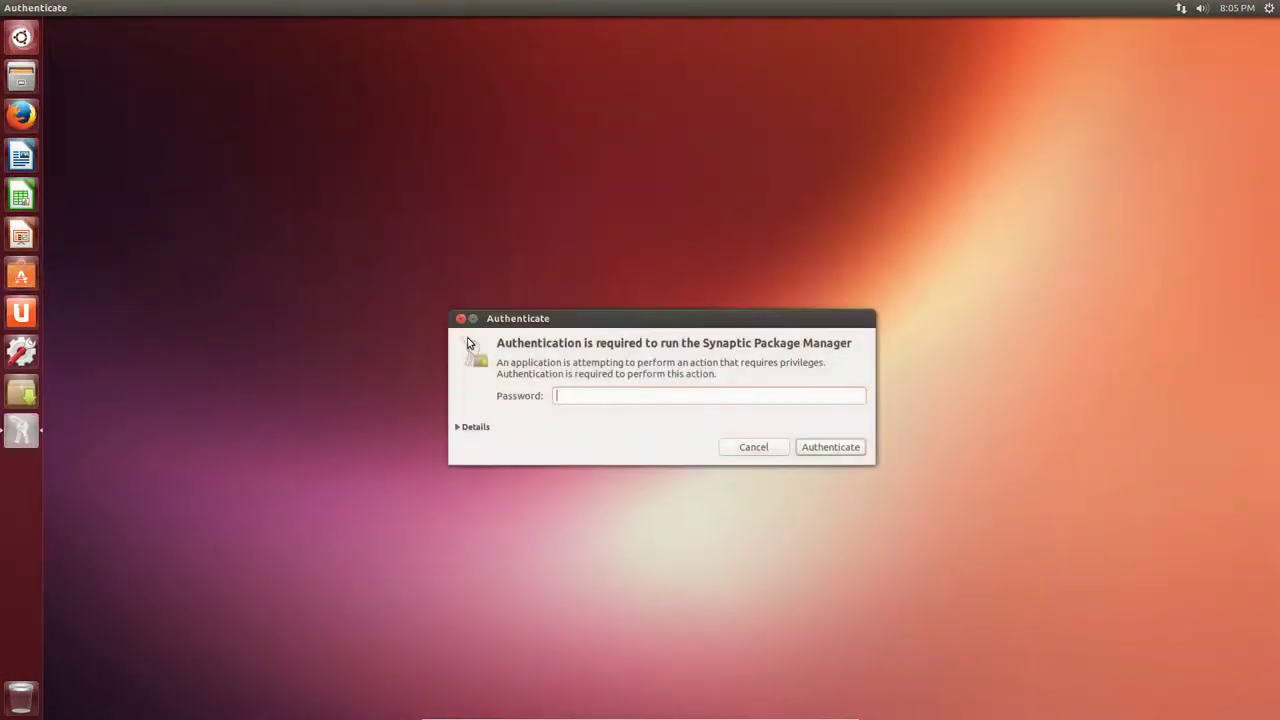
text(******)
key(Return)
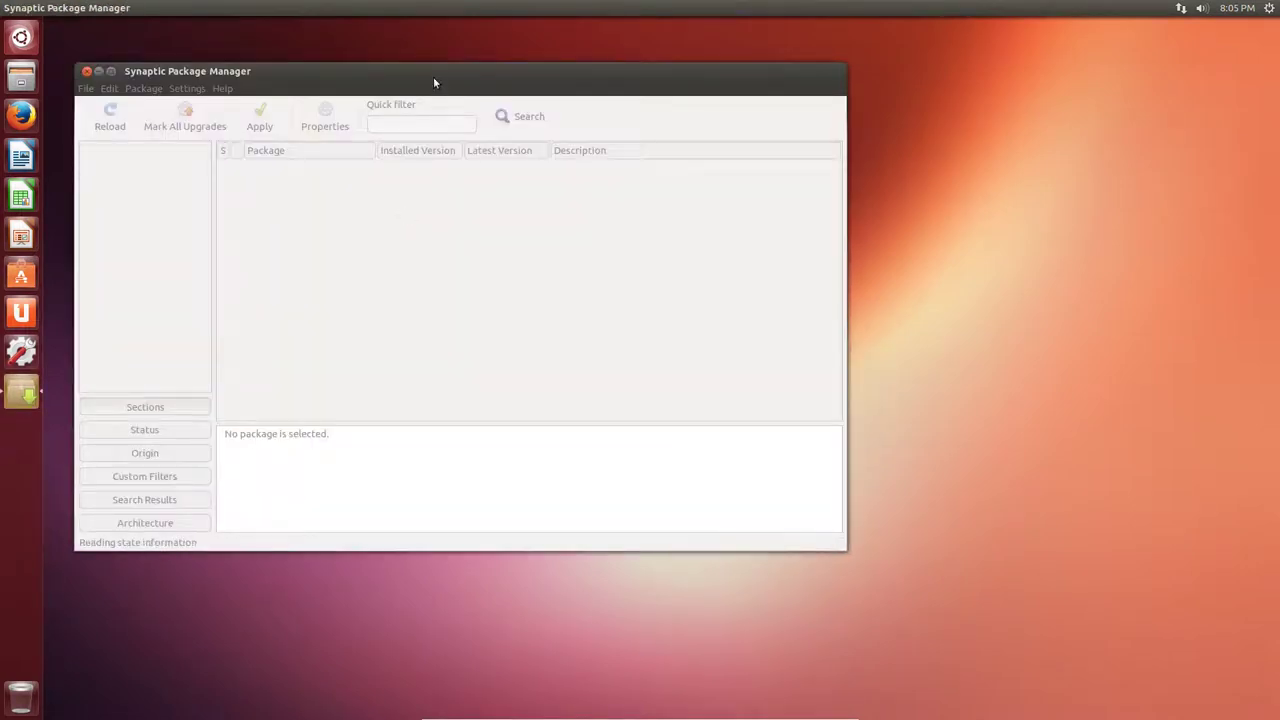
drag(433, 80, 519, 92)
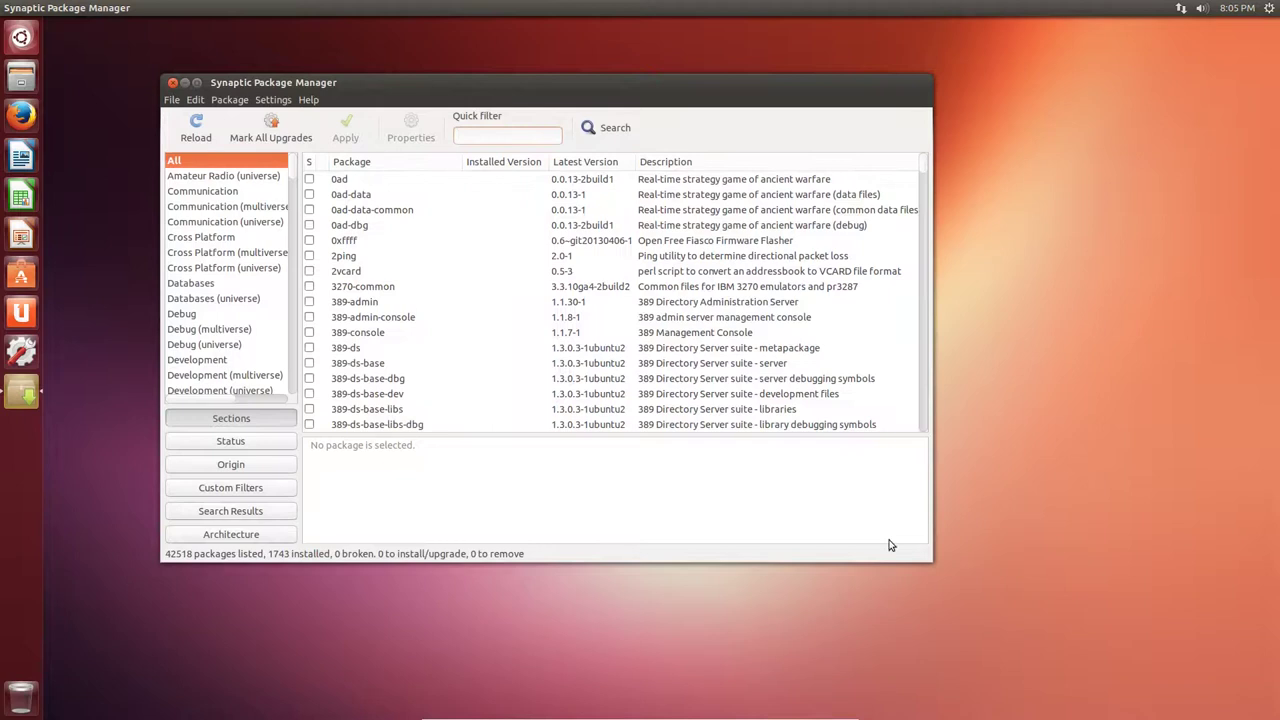
drag(928, 556, 1067, 637)
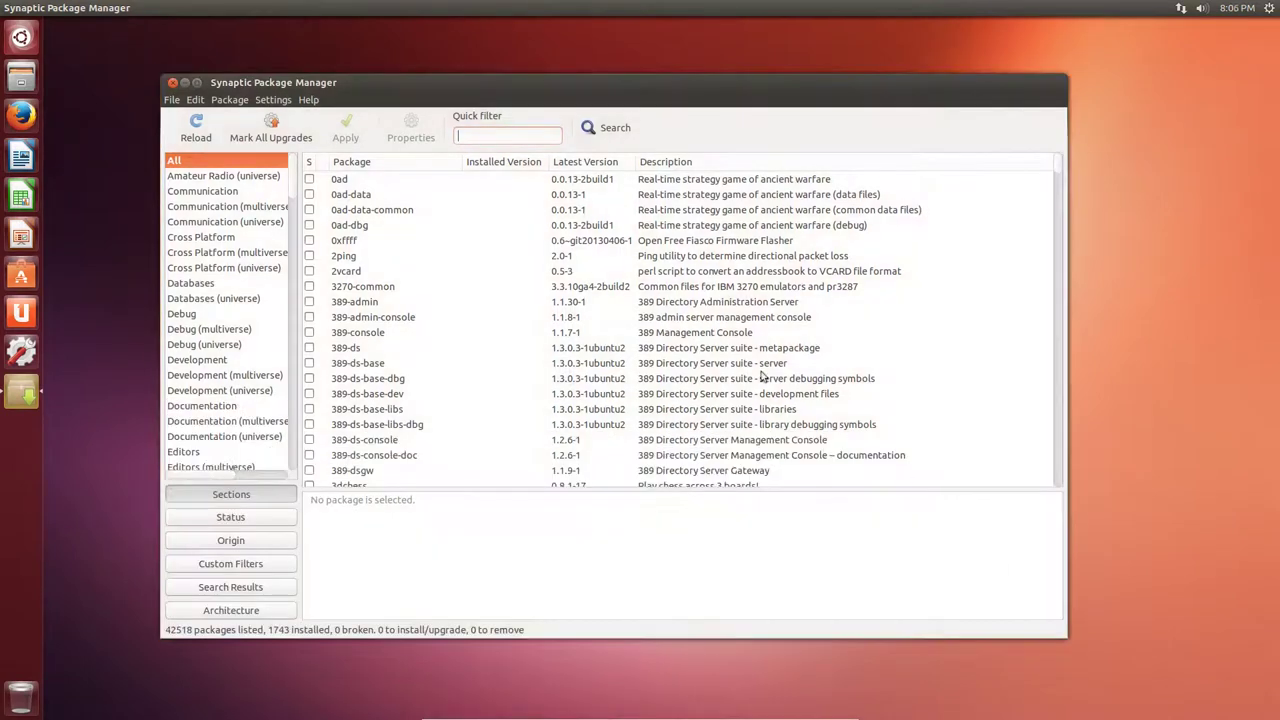
text(gimp)
click(593, 182)
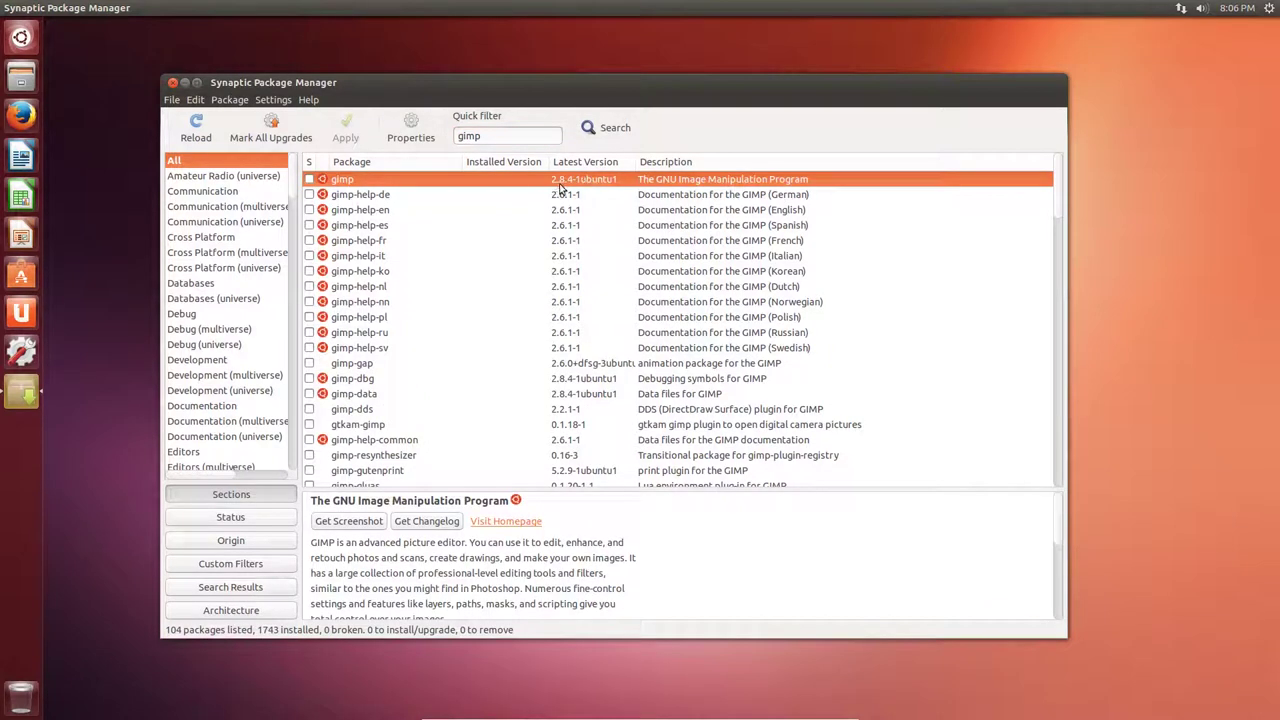
double_click(506, 138)
text(vlc)
click(570, 181)
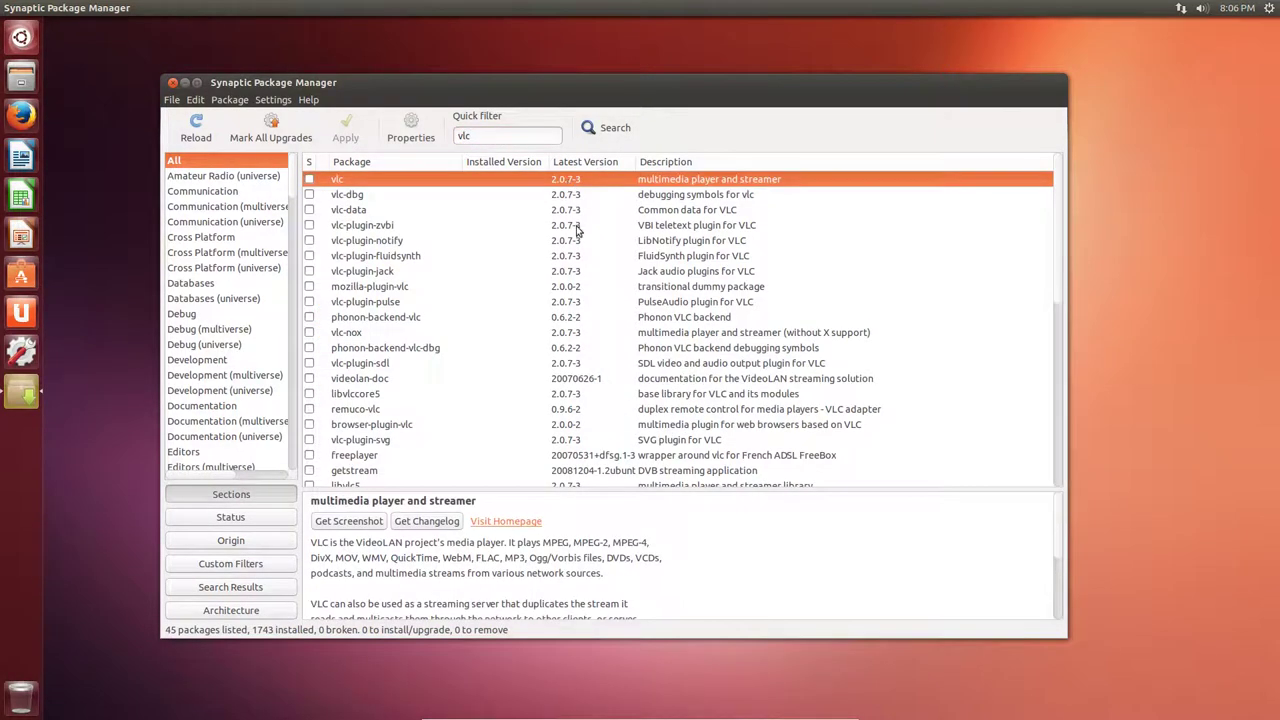
key(alt+F4)
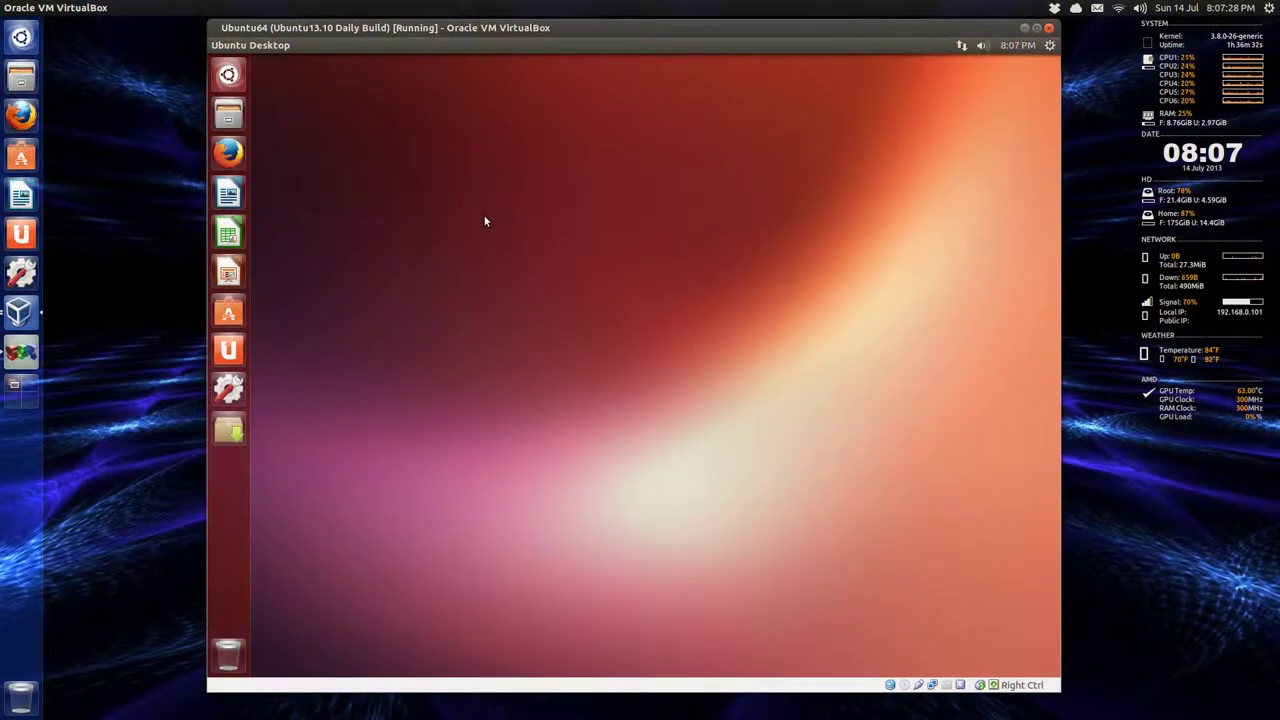
Search the Dash for 'gimp' and start the free download of GIMP Image Editor.
click(232, 78)
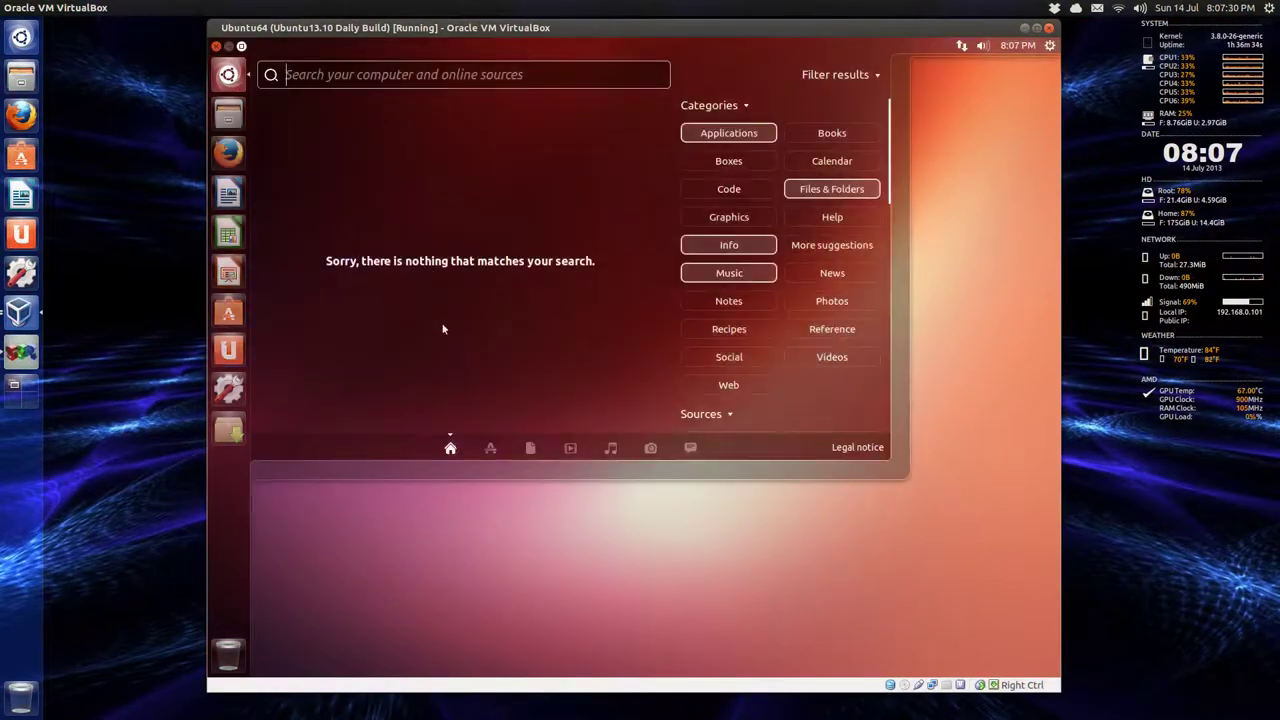
click(491, 449)
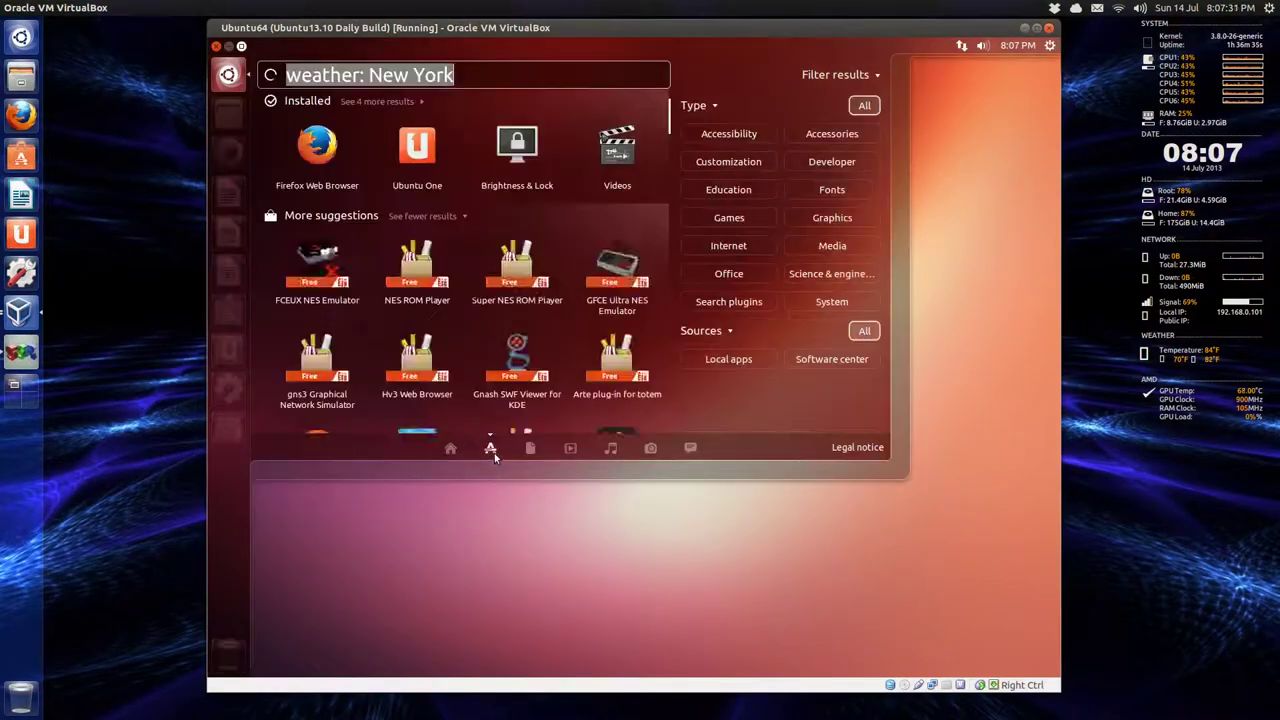
click(835, 75)
key(BackSpace)
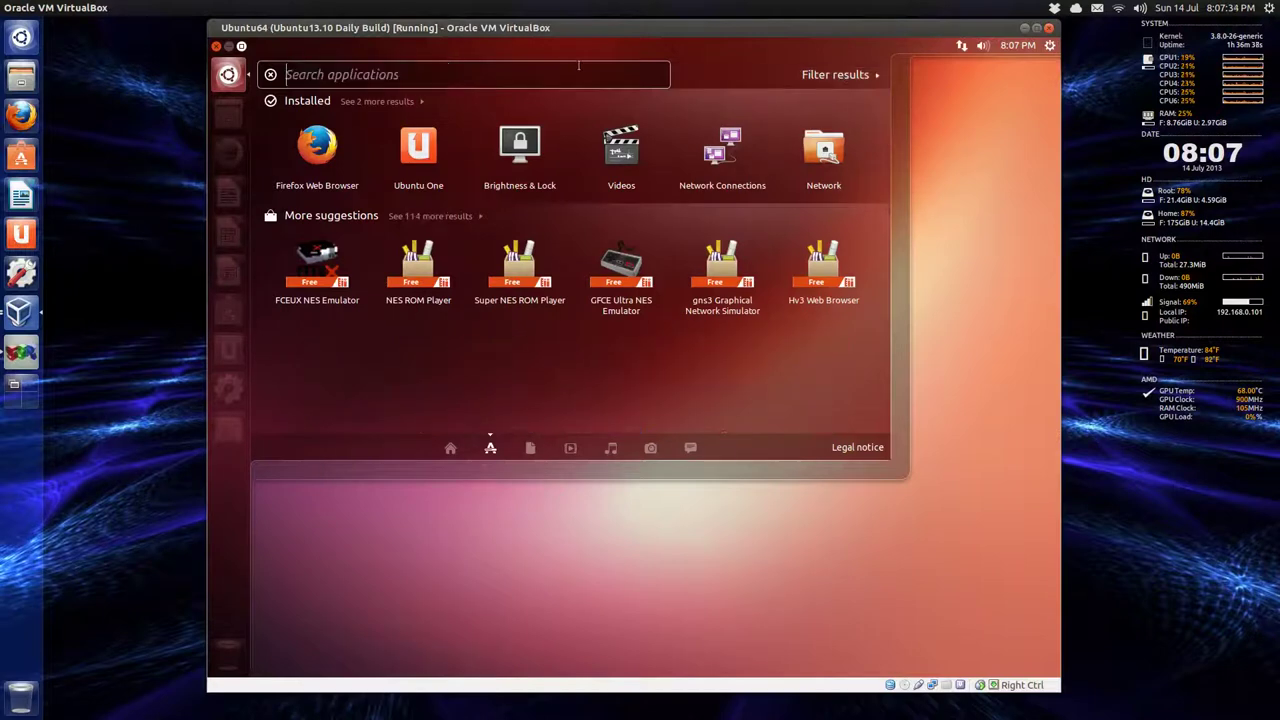
text(gimp)
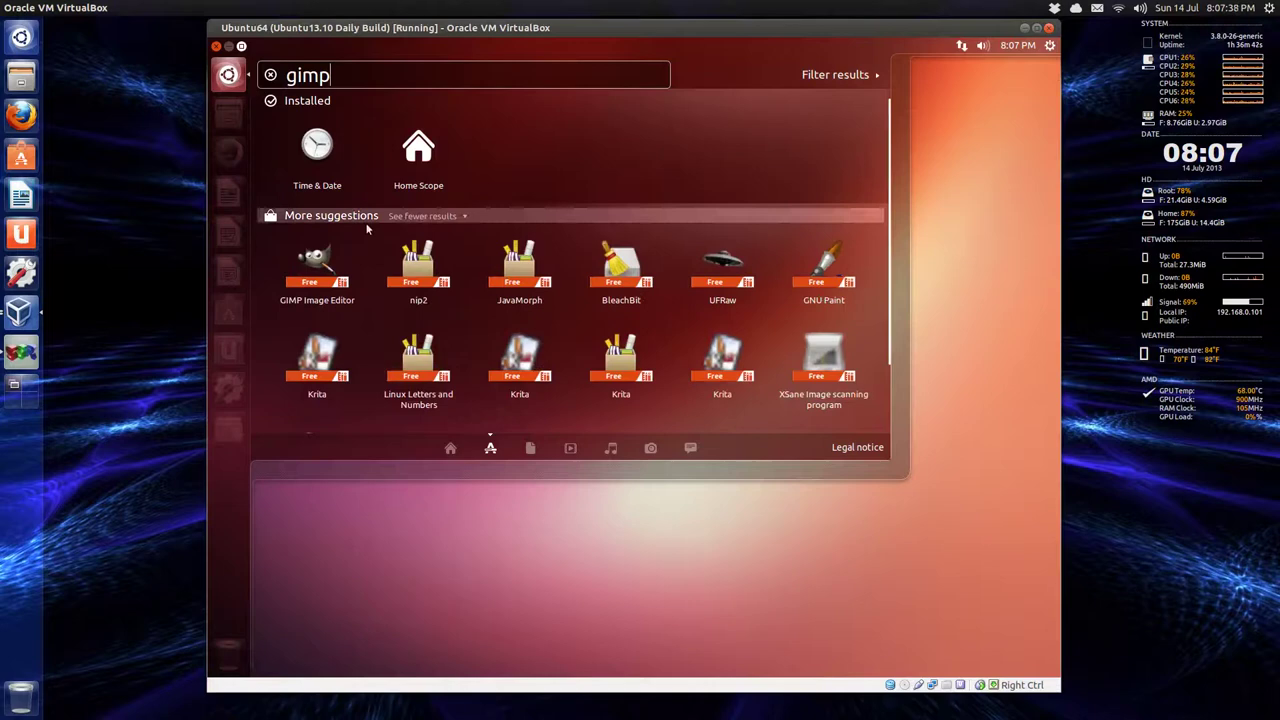
click(317, 265)
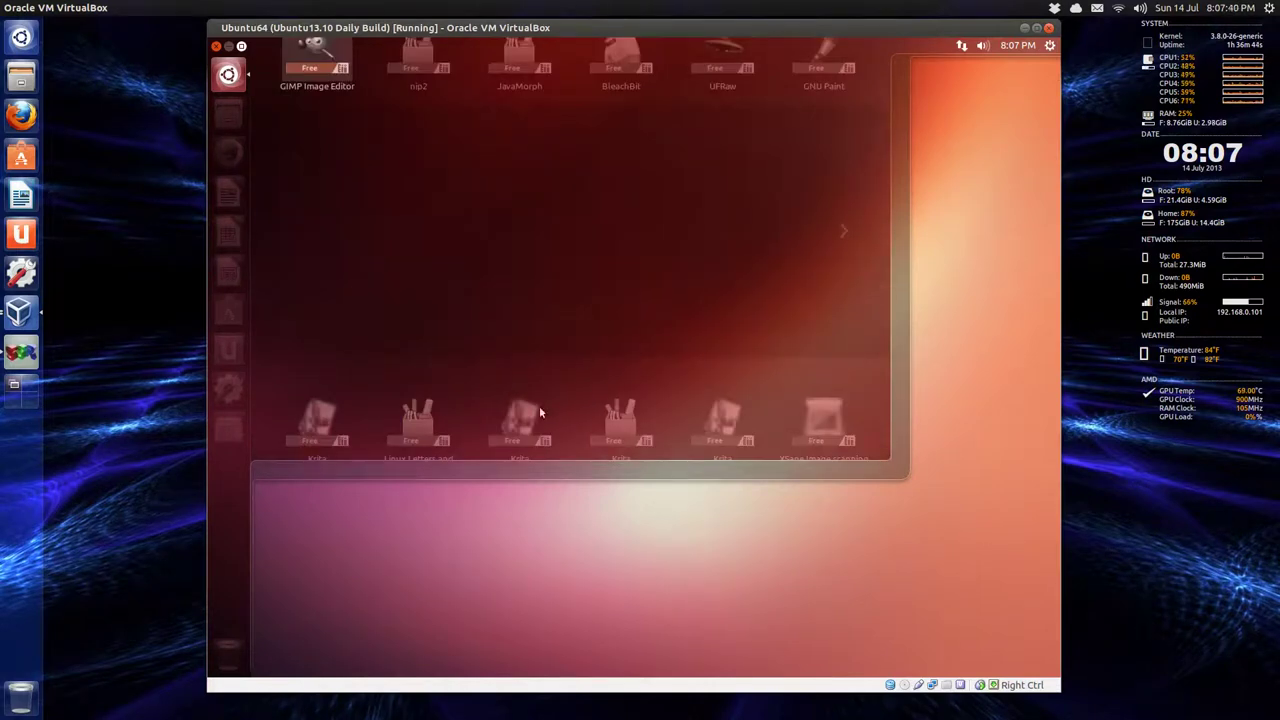
click(748, 343)
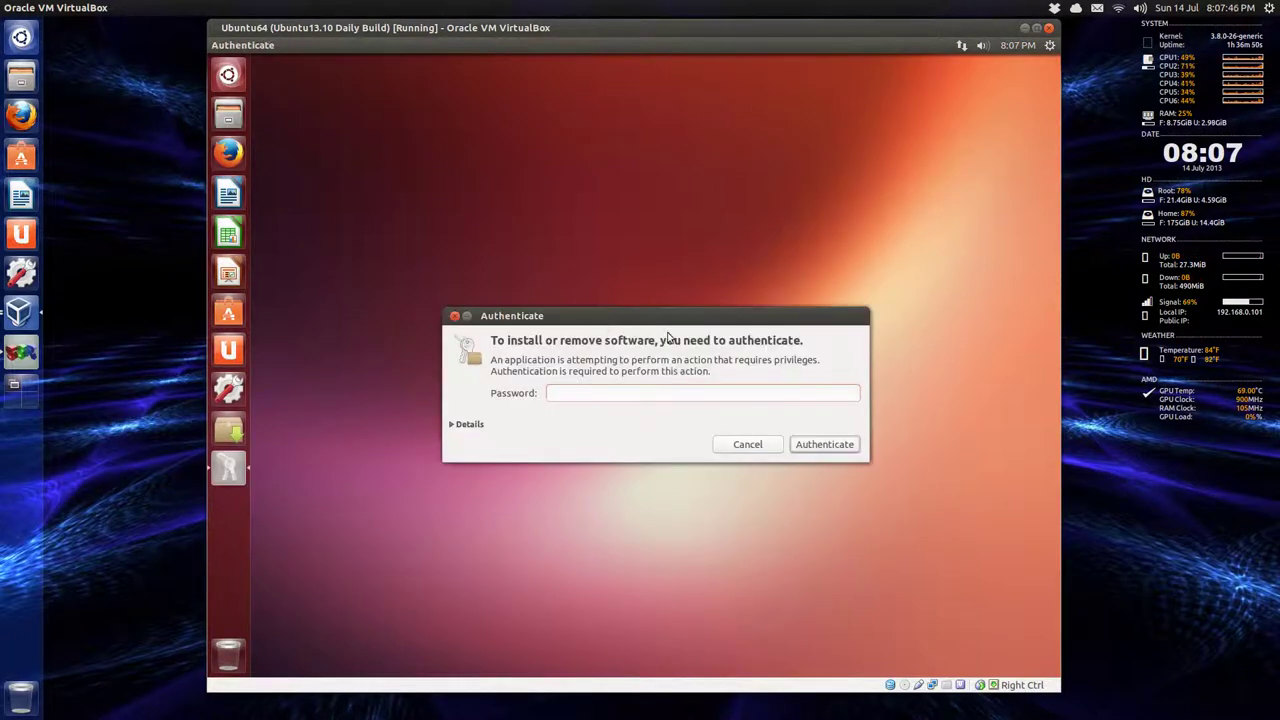
Enter the account password to authorise the GIMP installation.
text(•••••)
key(Return)
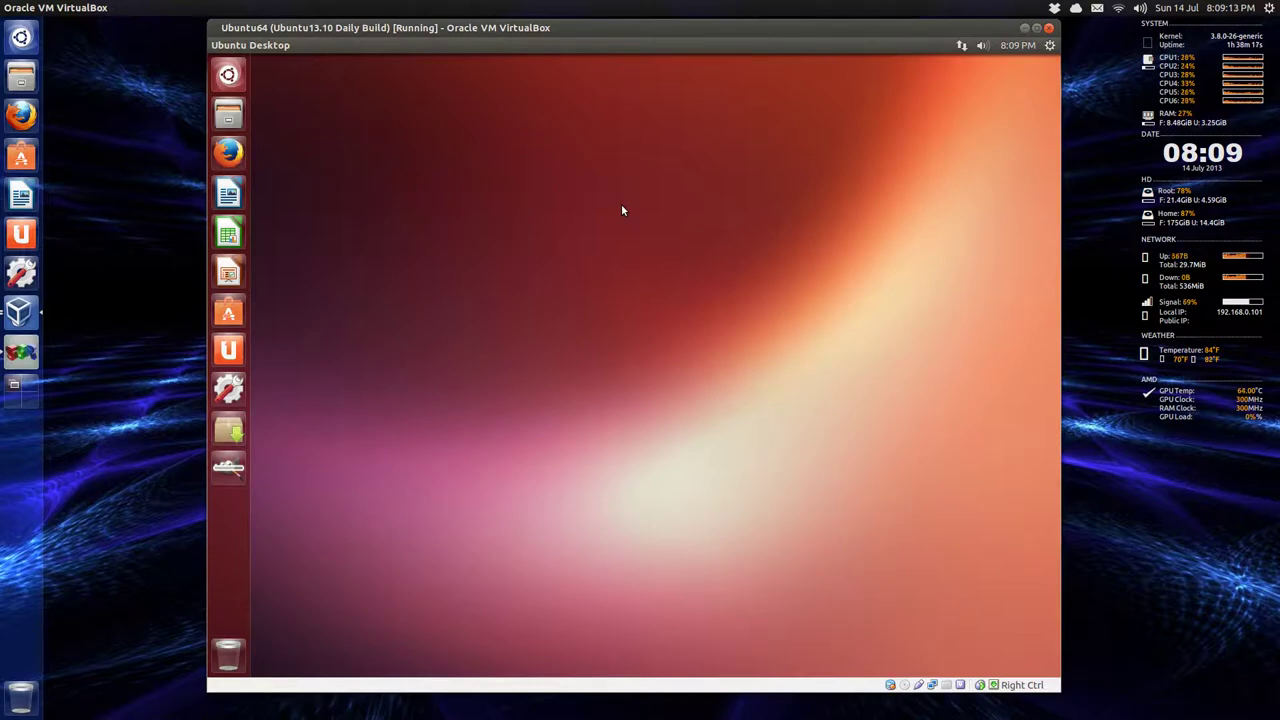
Open Sound Settings from the sound indicator, browse its Input, Sound Effects and Applications tabs, then close it.
key(Print)
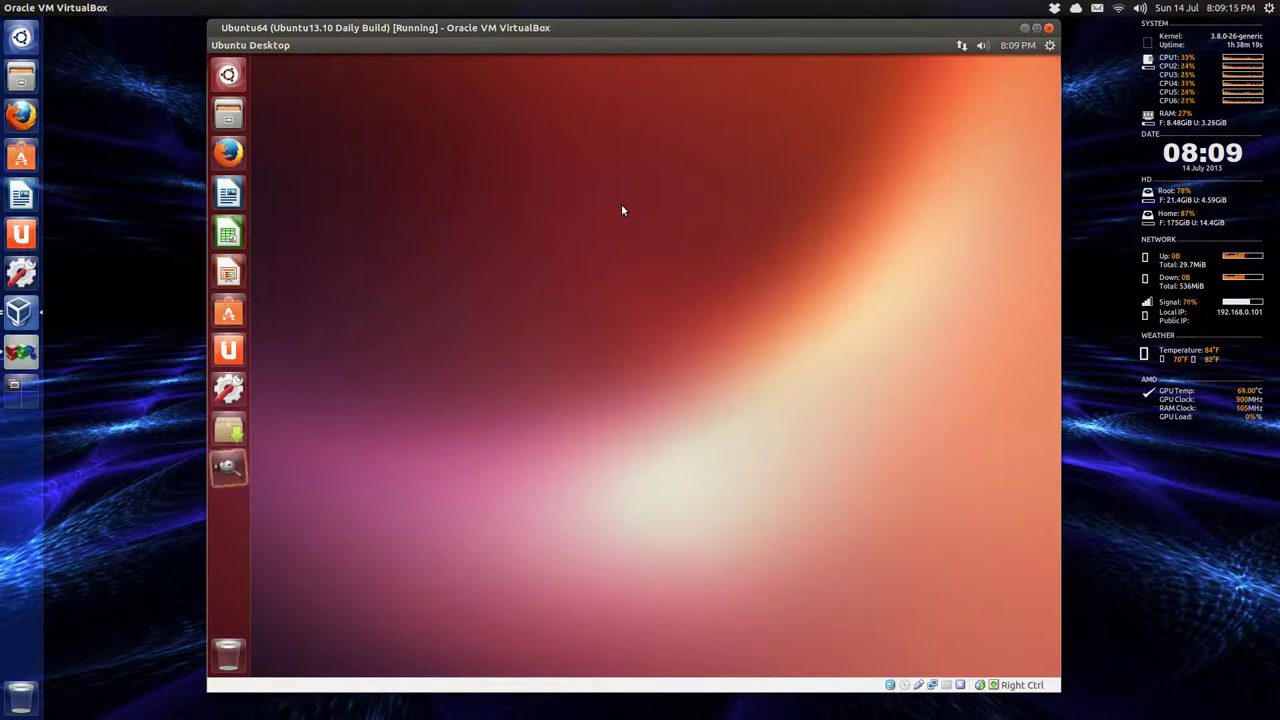
click(980, 48)
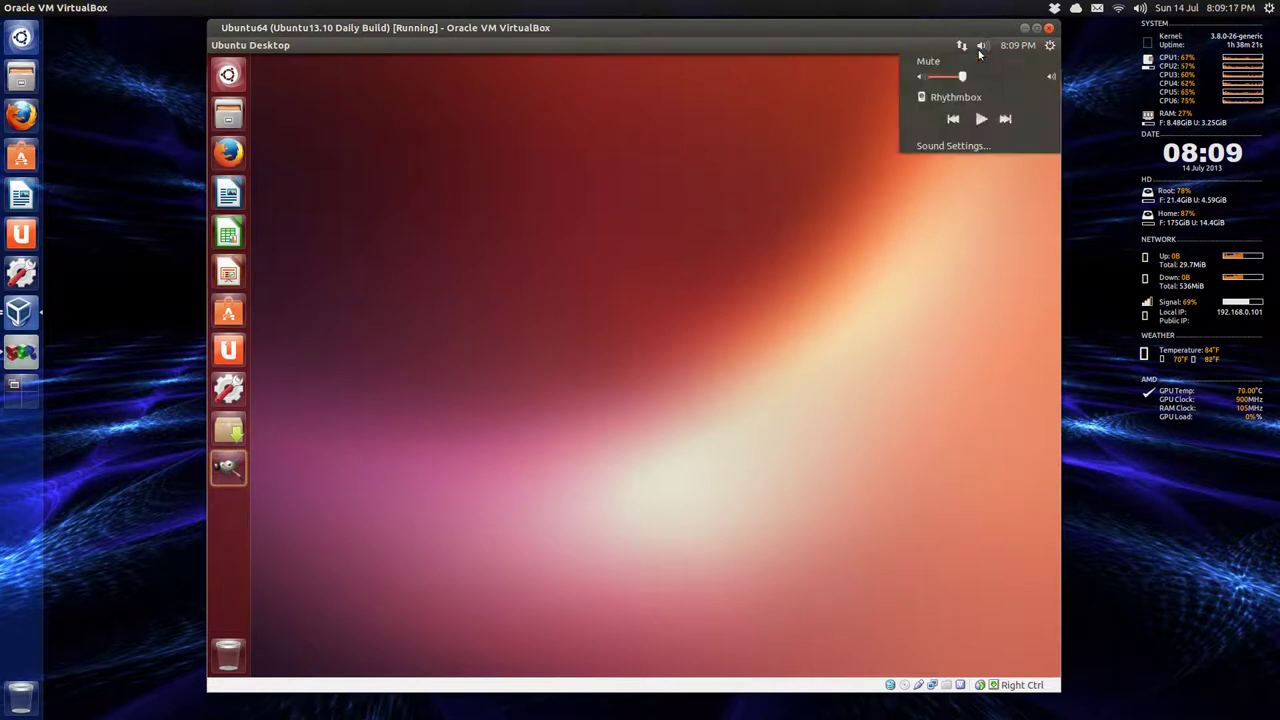
click(981, 146)
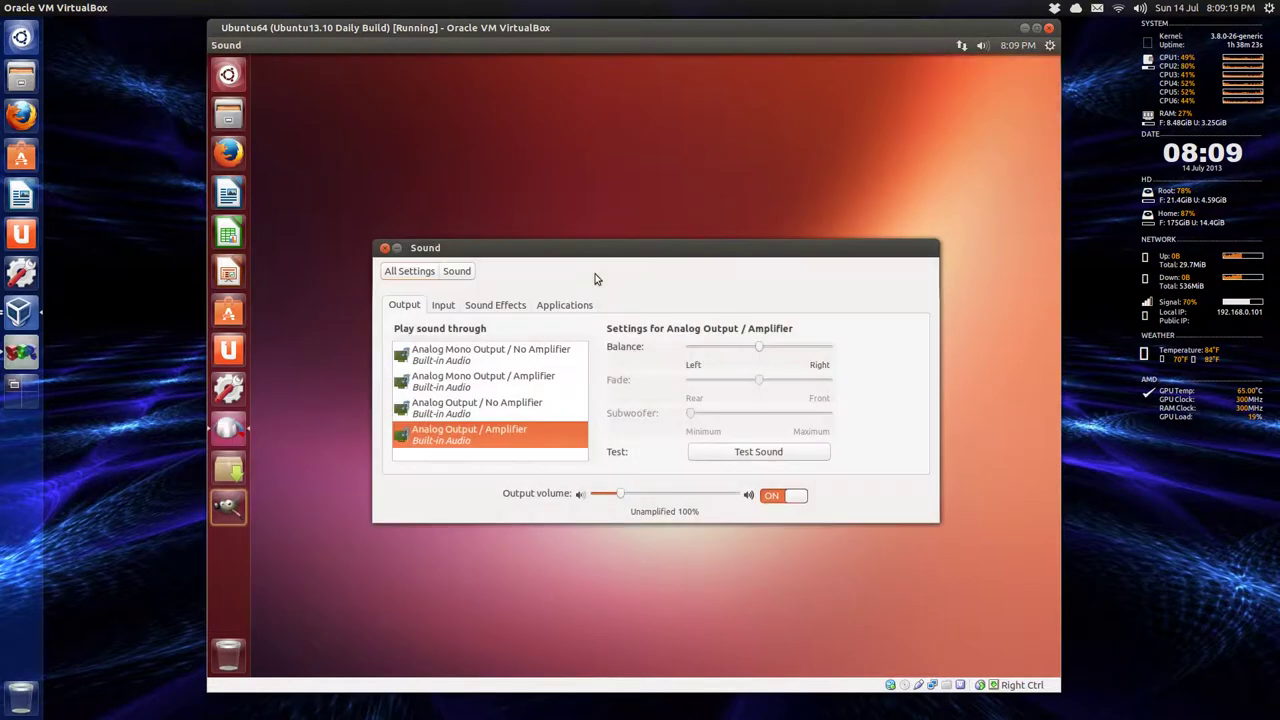
click(459, 306)
click(516, 306)
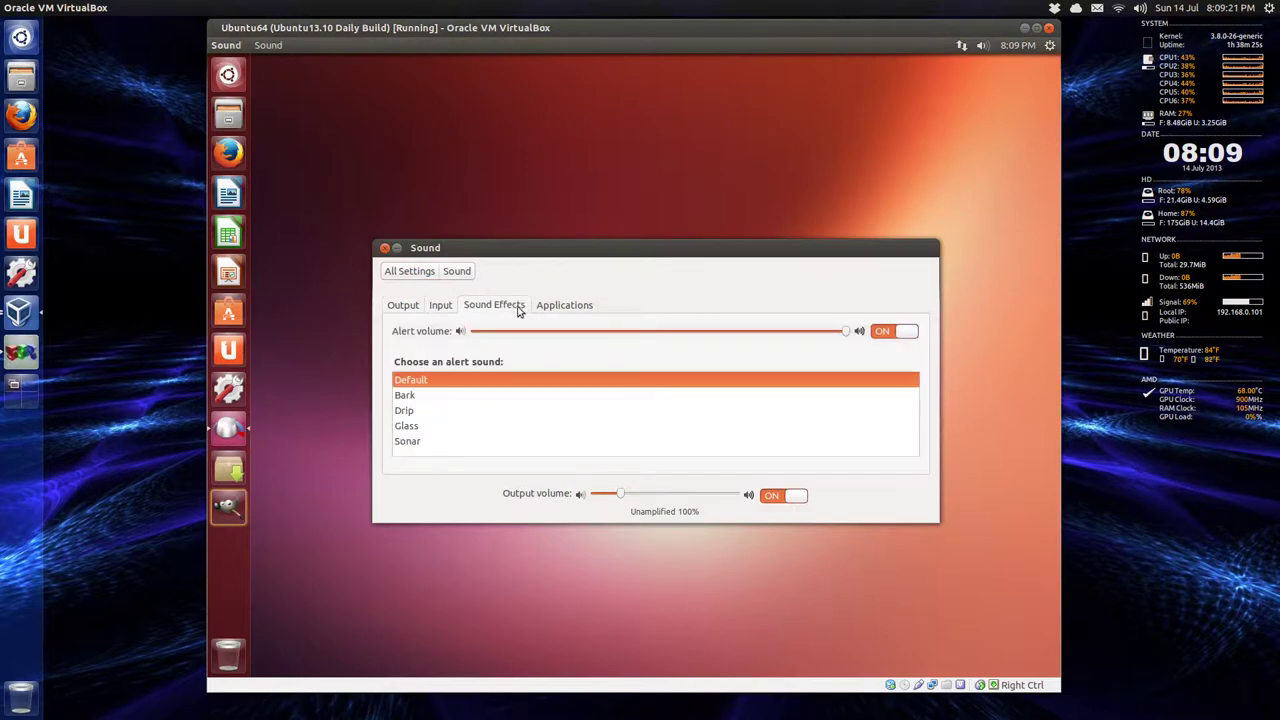
click(555, 305)
click(486, 302)
click(446, 305)
click(386, 249)
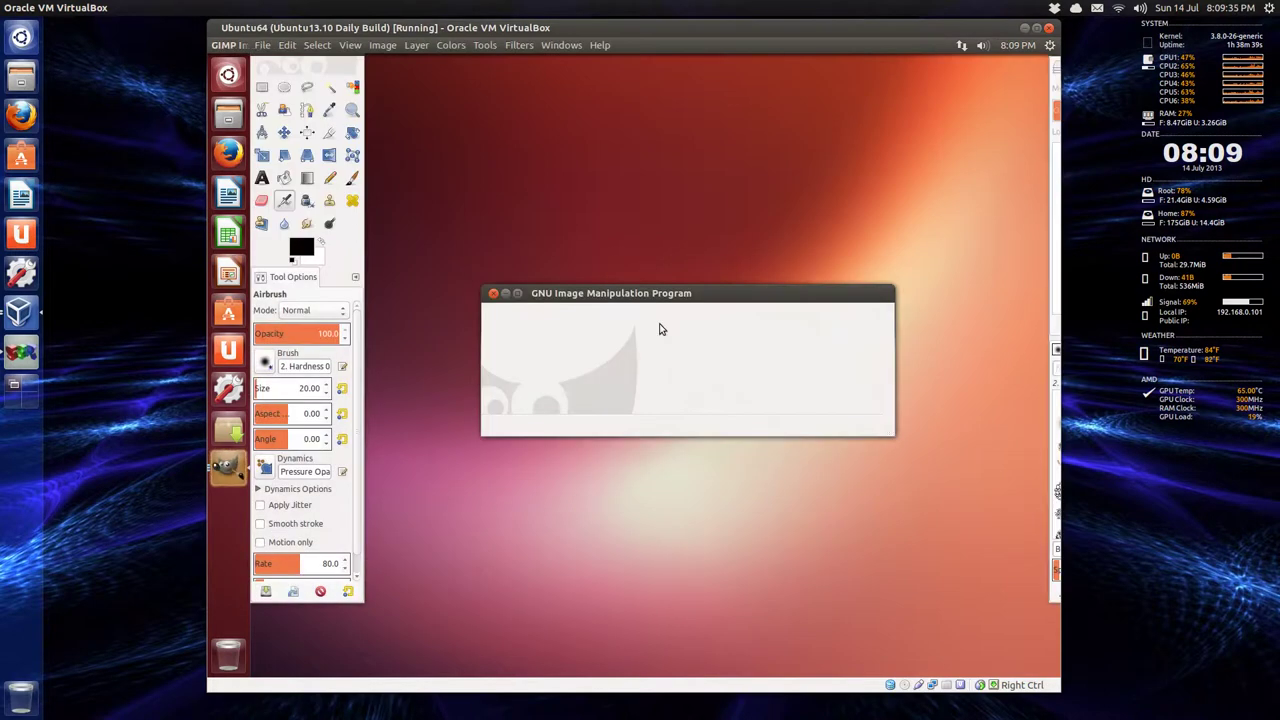
Turn on Single-Window Mode from GIMP's Windows menu.
click(562, 45)
click(601, 148)
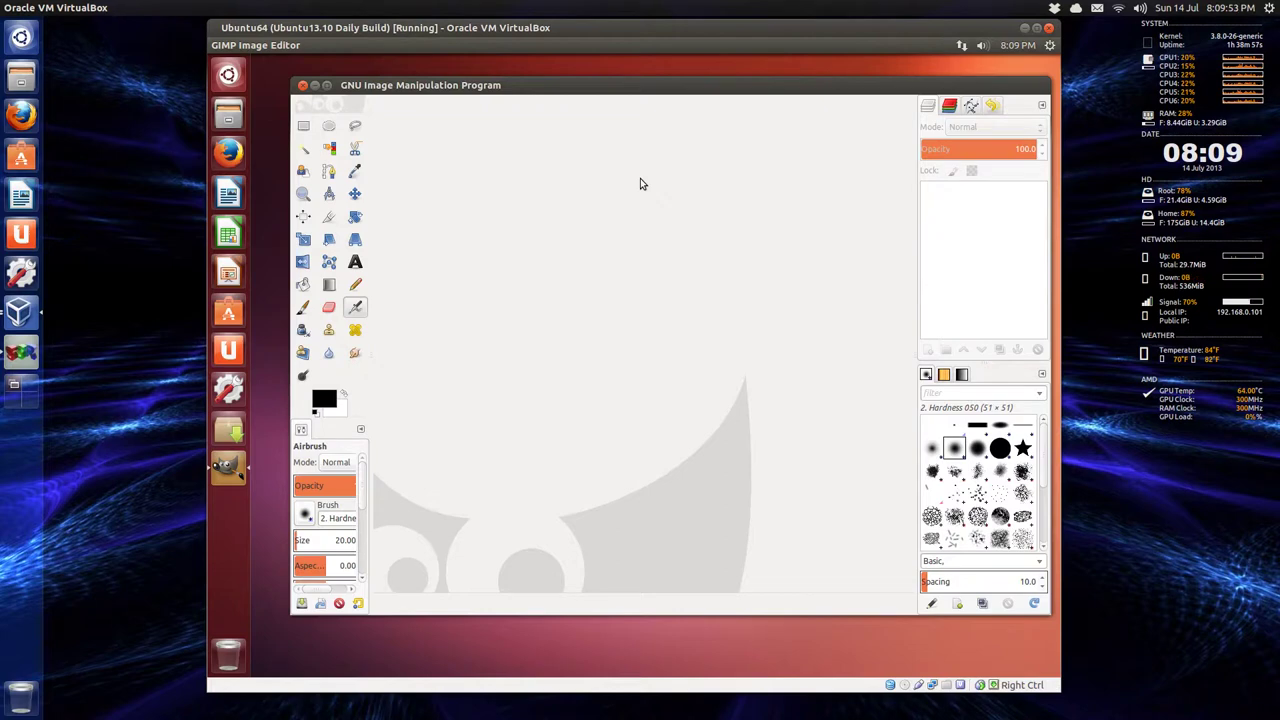
Quit GIMP using its window close button.
click(303, 85)
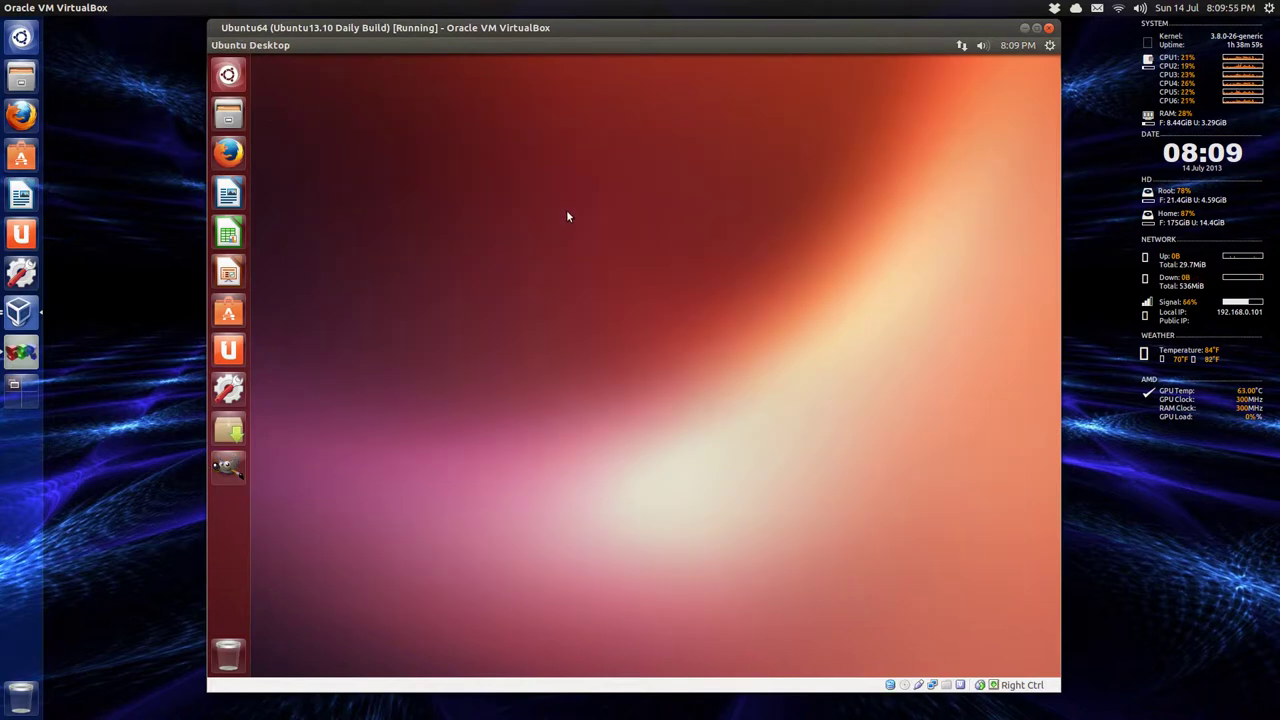